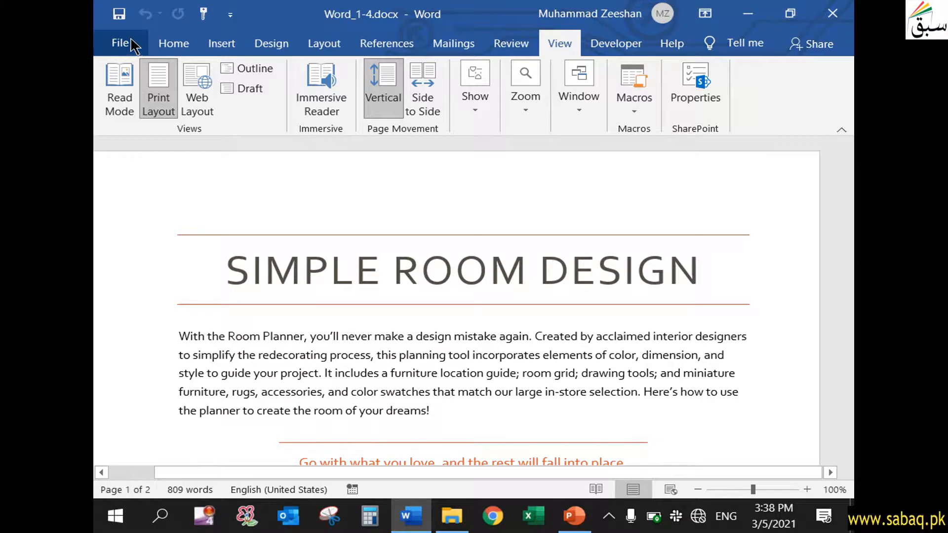
- Open the Quick Access Toolbar page of the Word Options dialog
left_click(134, 44)
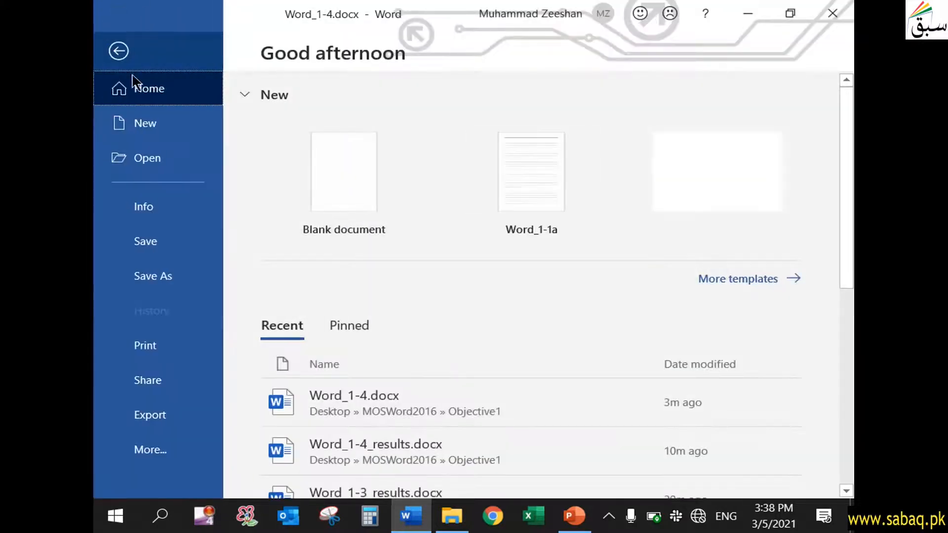
left_click(185, 452)
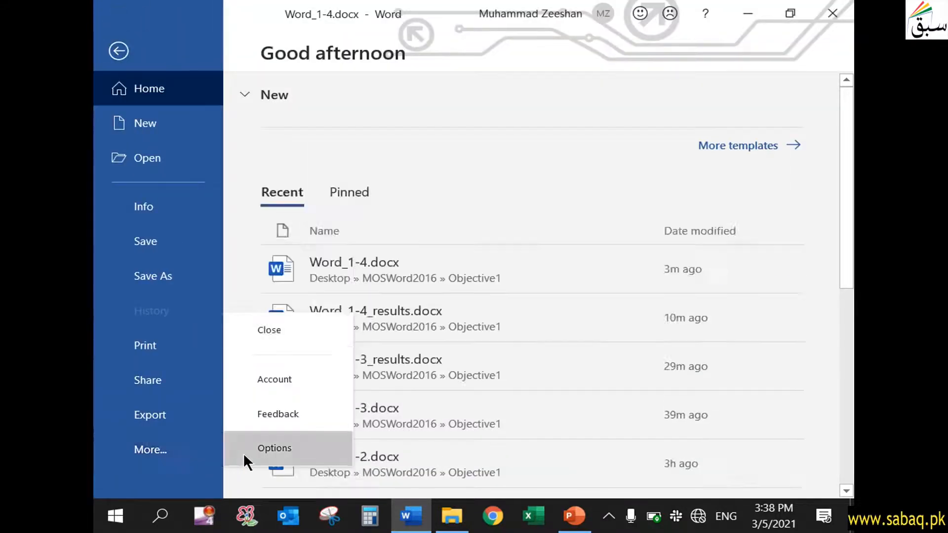
left_click(244, 452)
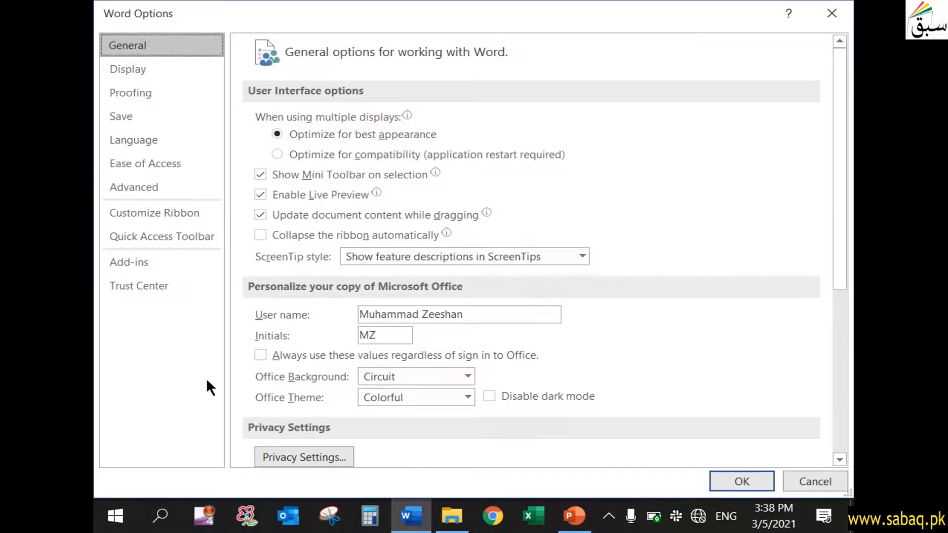
left_click(188, 238)
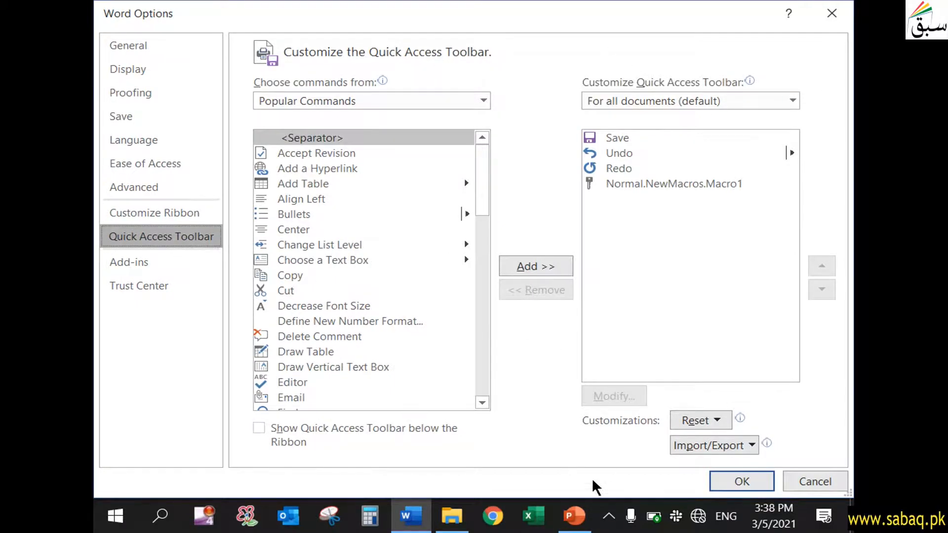
- Read Task 1 in the PowerPoint slide show and set Word's Quick Access Toolbar customization to For Word_1-4.docx
left_click(574, 516)
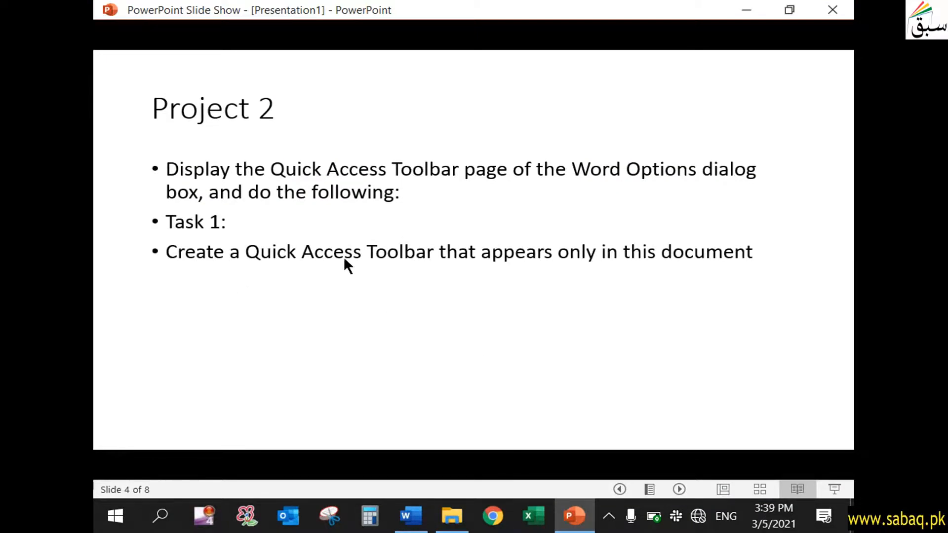
left_click(652, 267)
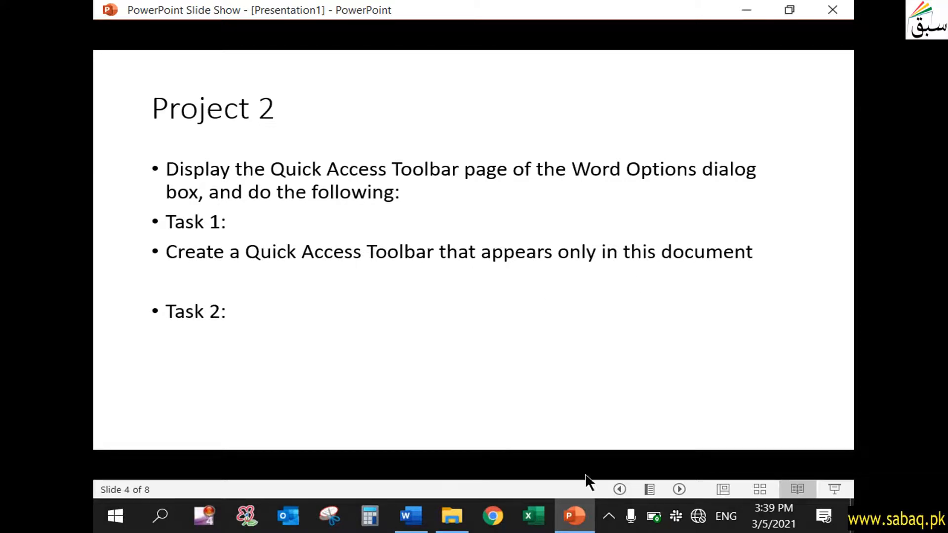
left_click(581, 525)
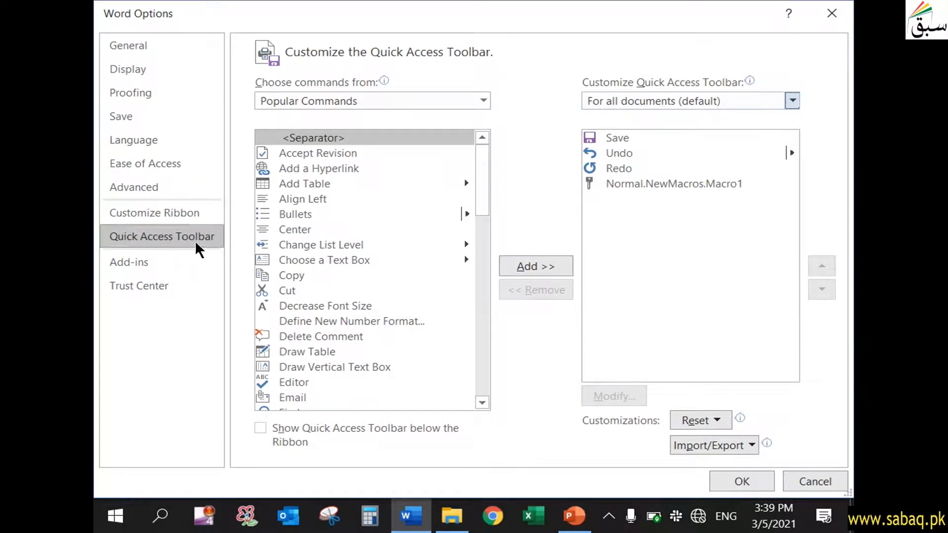
left_click(195, 243)
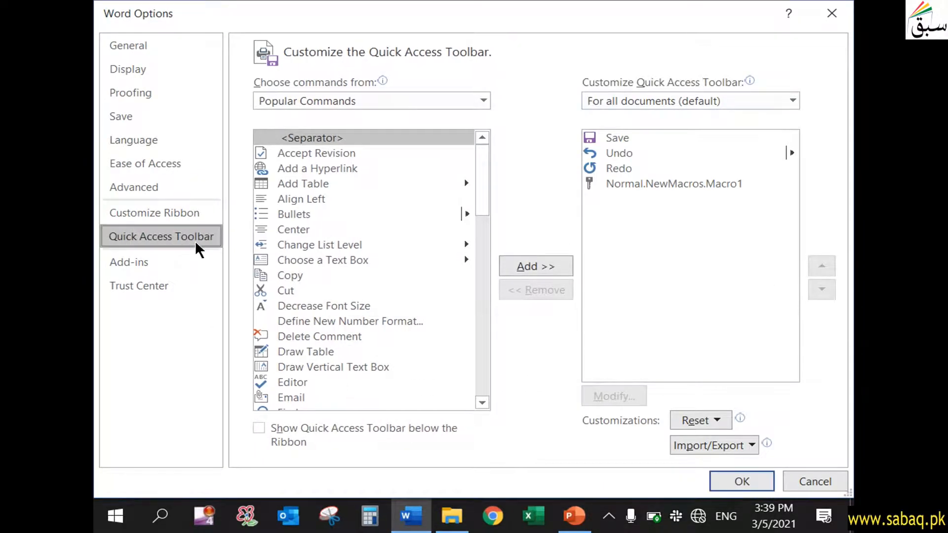
left_click(793, 102)
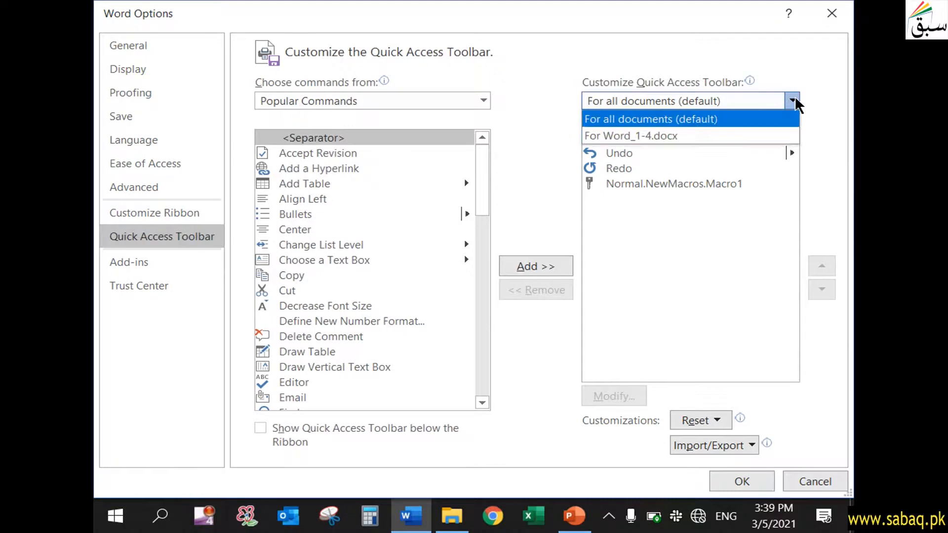
left_click(662, 138)
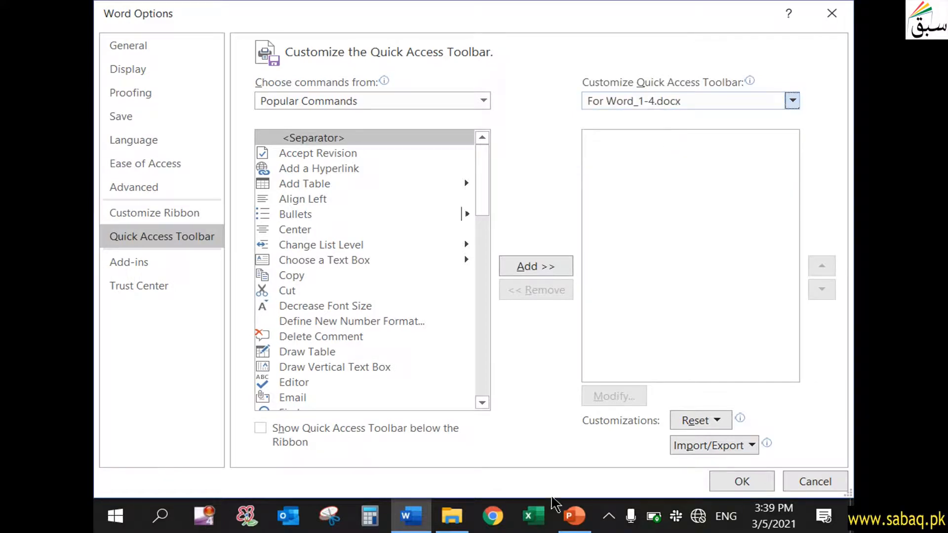
- Read Task 2 in the PowerPoint slide show and add Format Painter from Popular Commands to the Word_1-4.docx Quick Access Toolbar
left_click(579, 515)
left_click(227, 287)
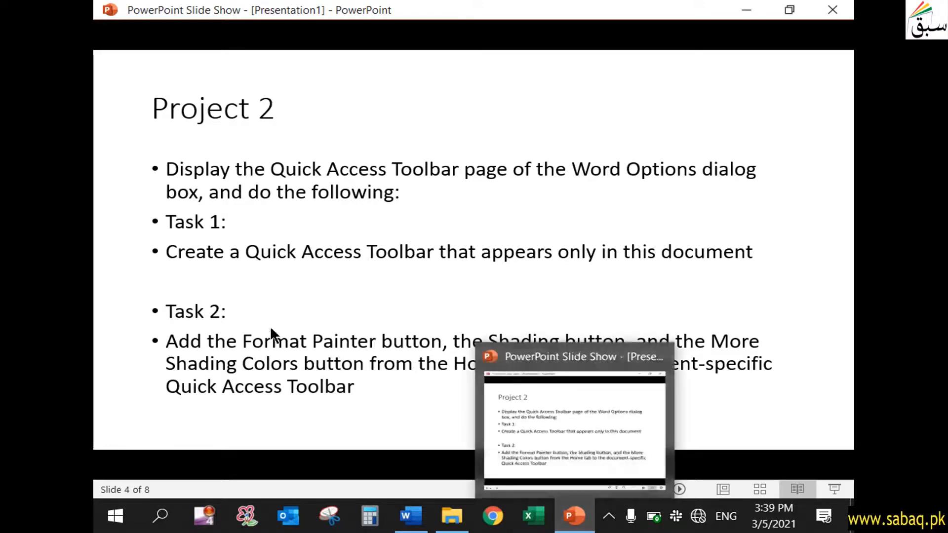
left_click(564, 528)
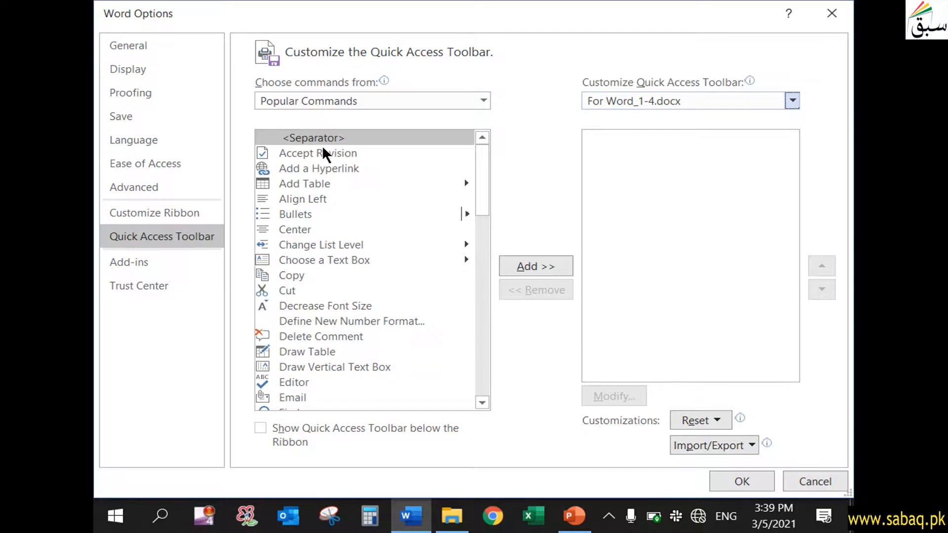
left_click(574, 516)
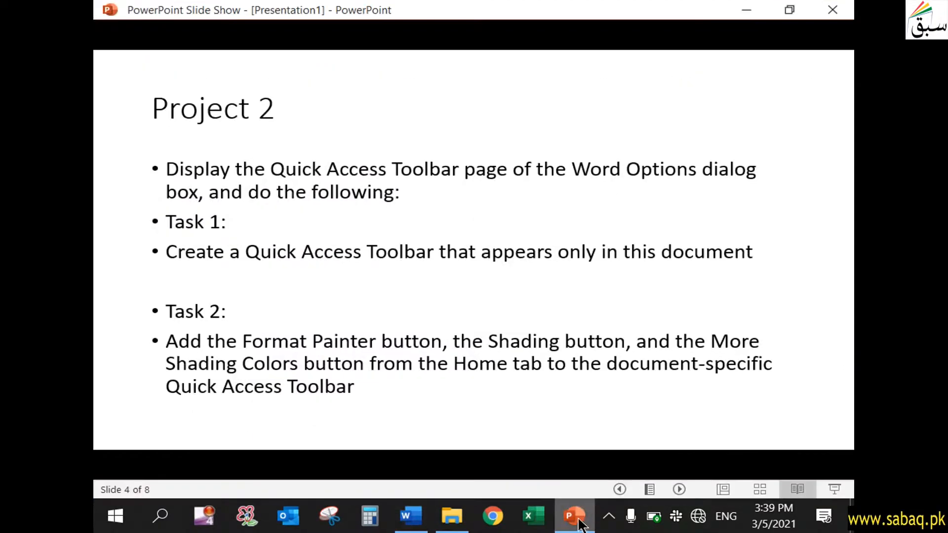
left_click(575, 513)
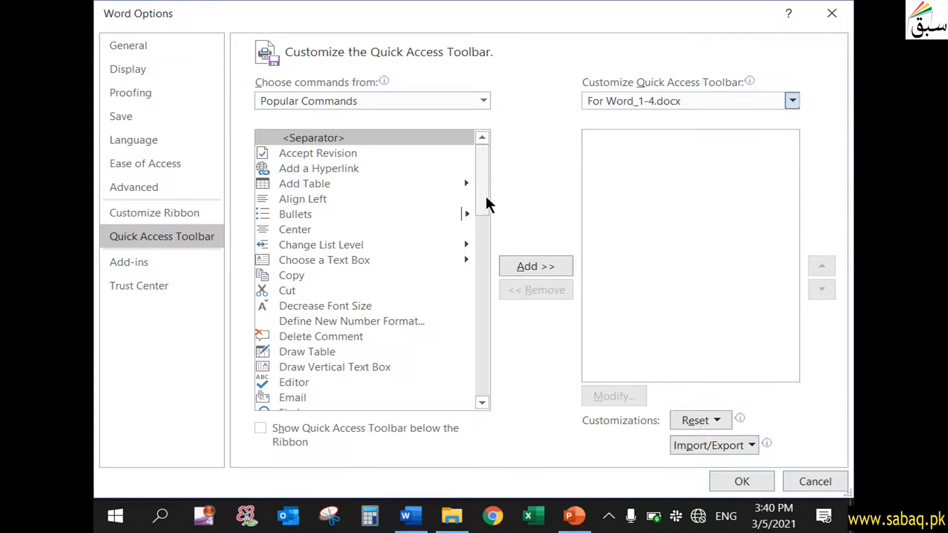
left_click_drag(483, 202, 486, 262)
left_click(359, 282)
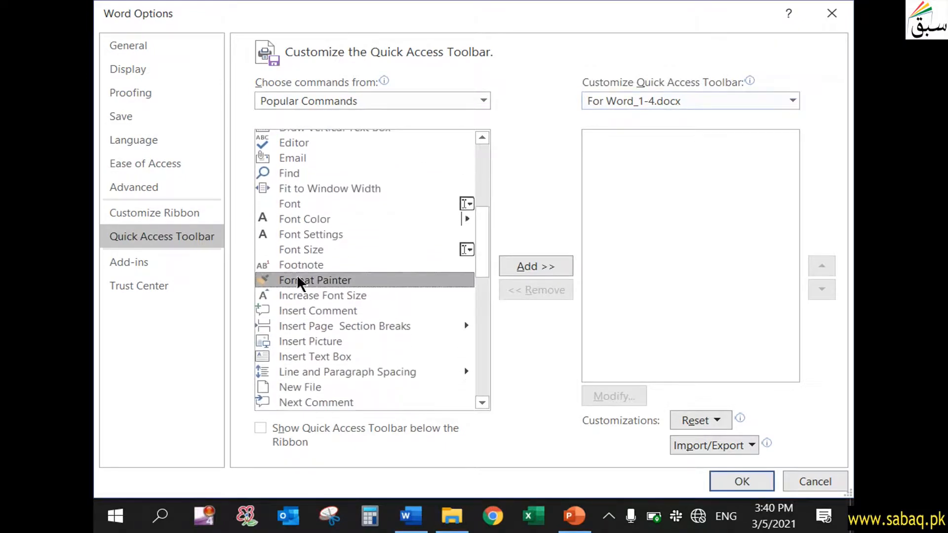
left_click(511, 263)
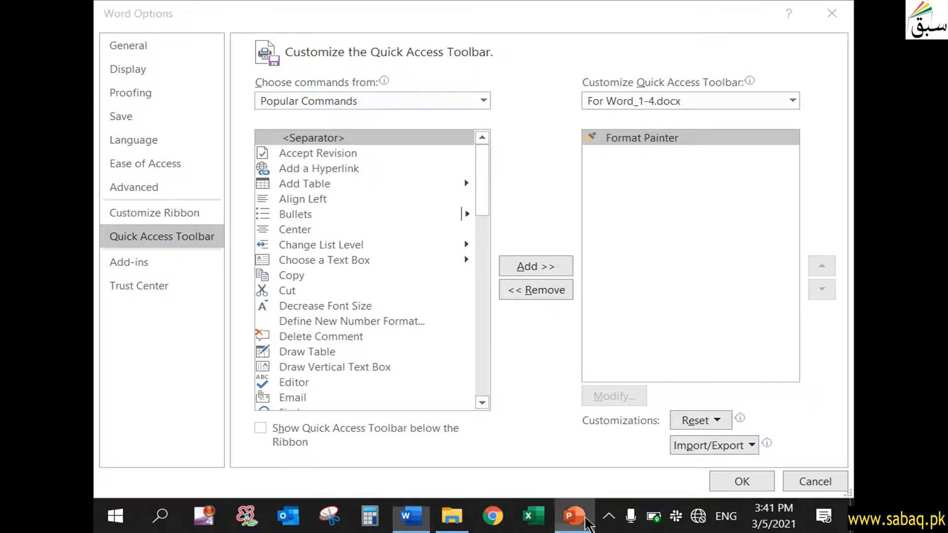
- Recheck Task 2 in PowerPoint, add Shading from the Home Tab commands to the Word_1-4.docx Quick Access Toolbar, and accept the options
left_click(575, 516)
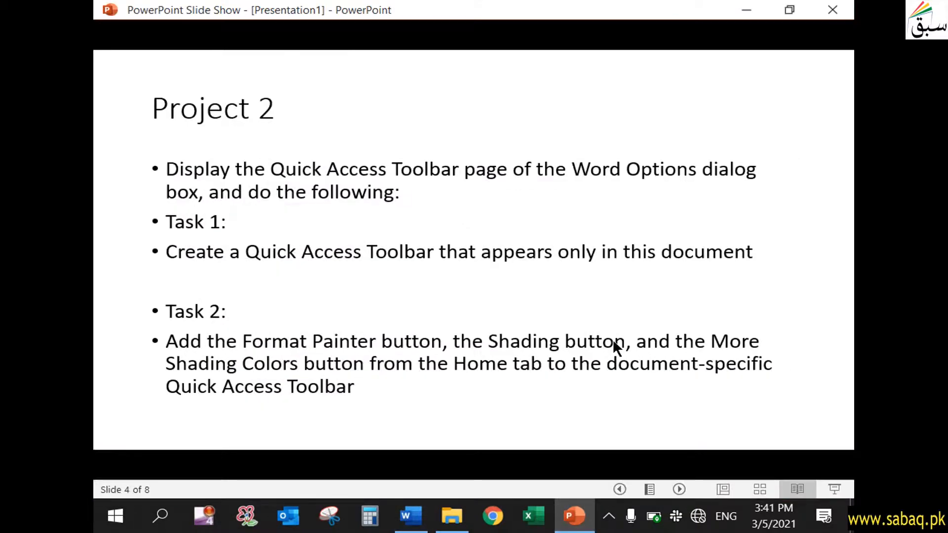
left_click(575, 516)
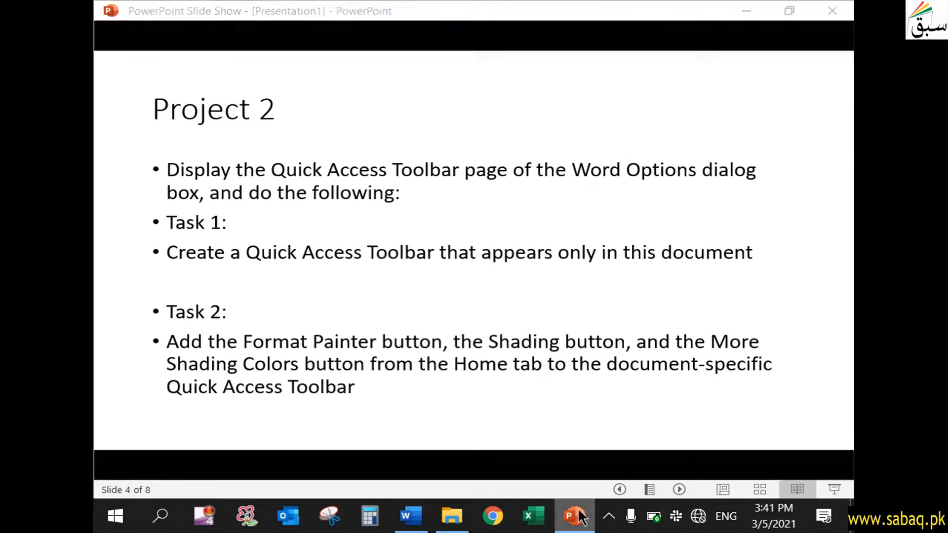
left_click(484, 100)
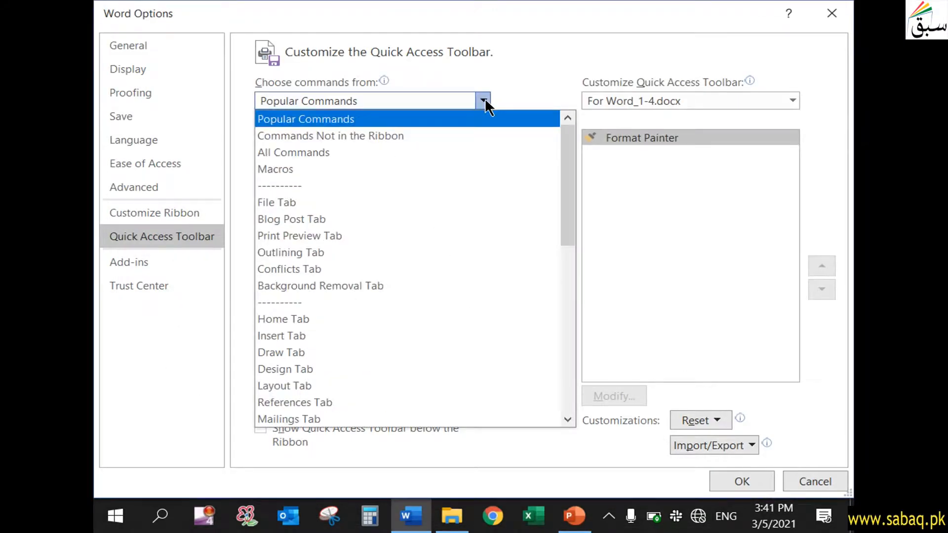
scroll(567, 147, "down", 2)
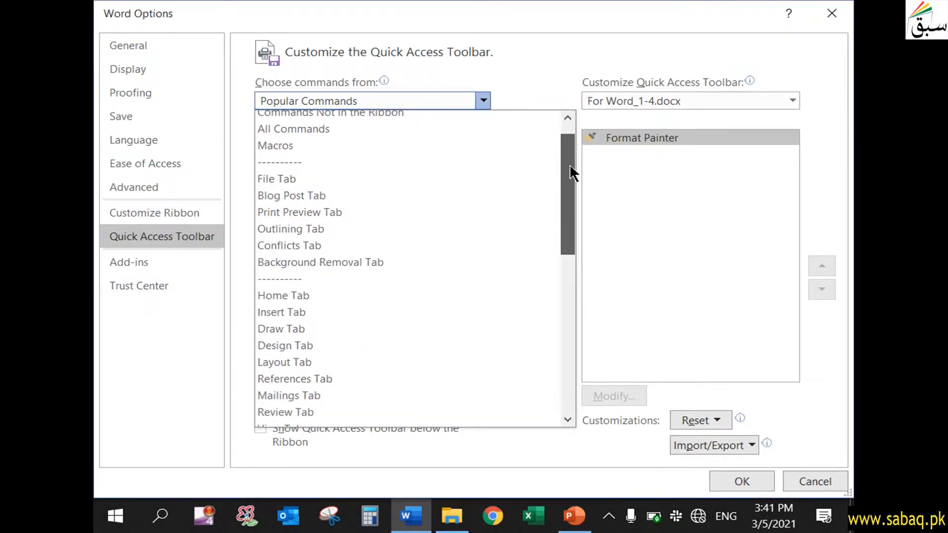
left_click(381, 243)
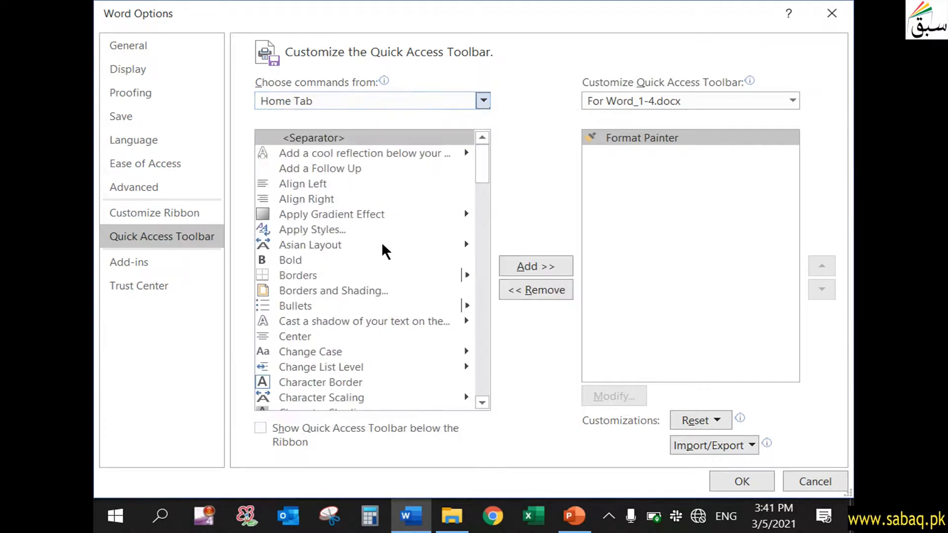
scroll(482, 170, "down", 1)
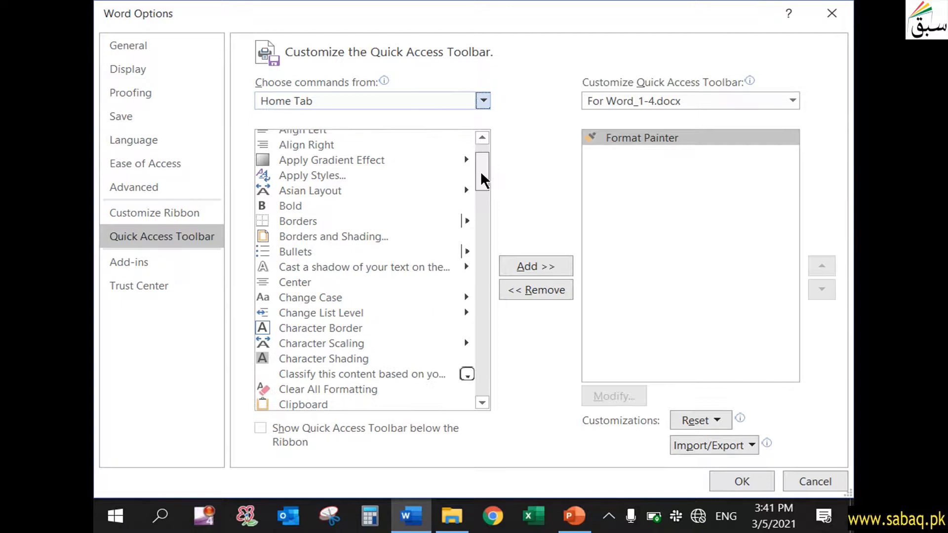
left_click_drag(481, 171, 473, 344)
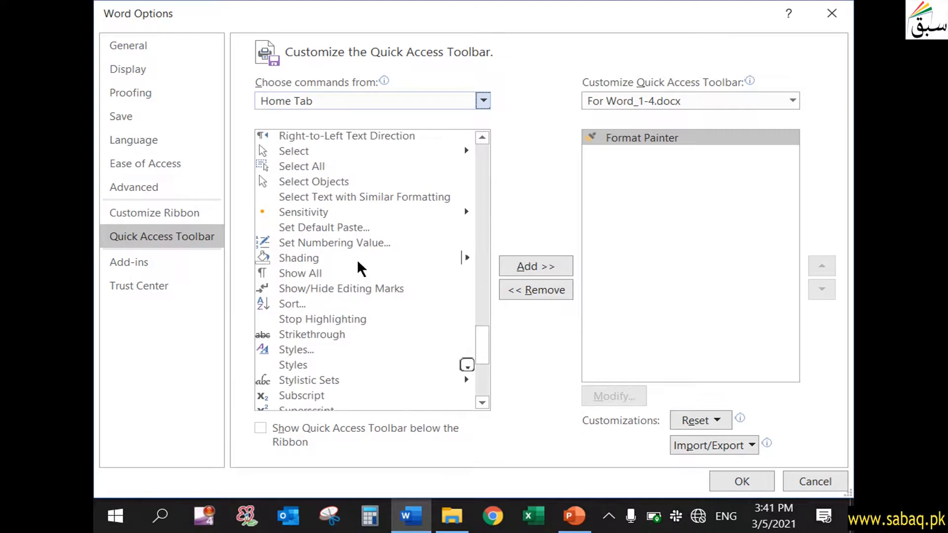
left_click(467, 258)
left_click(530, 266)
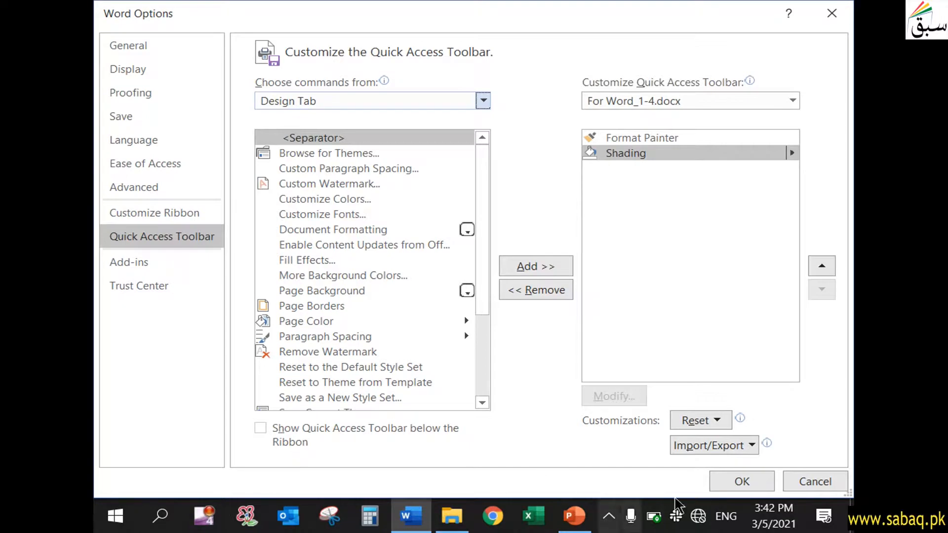
left_click(741, 482)
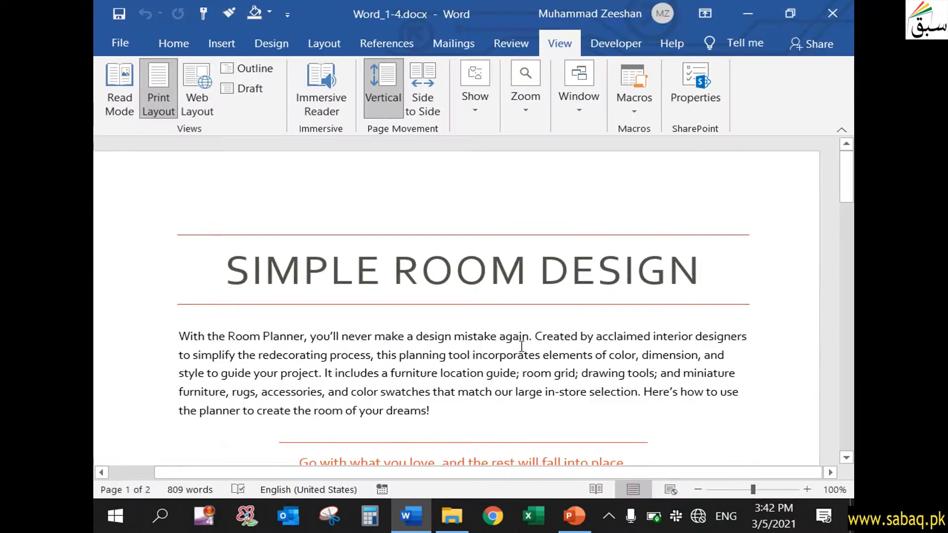
- Display the Shading color palette from the document's Quick Access Toolbar to examine its color options
left_click(288, 14)
left_click(270, 12)
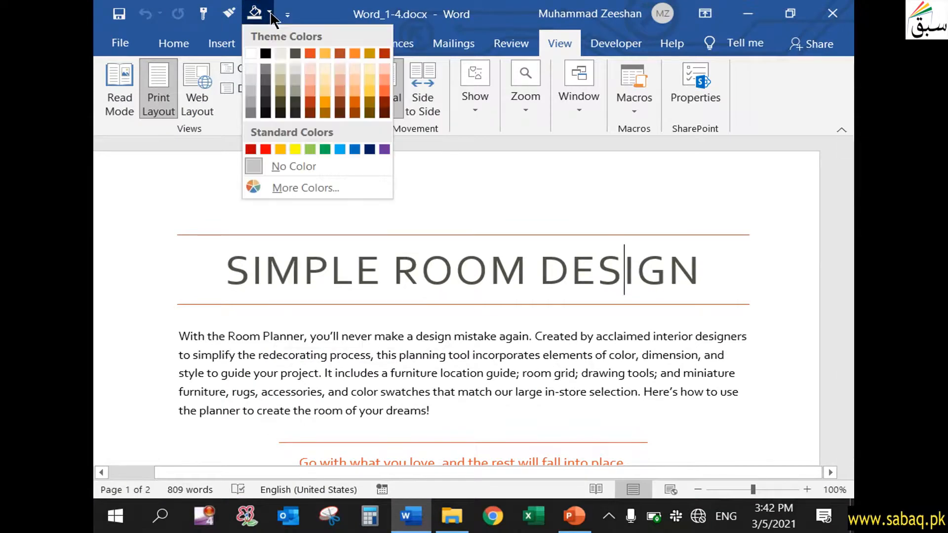
left_click(270, 14)
left_click(270, 14)
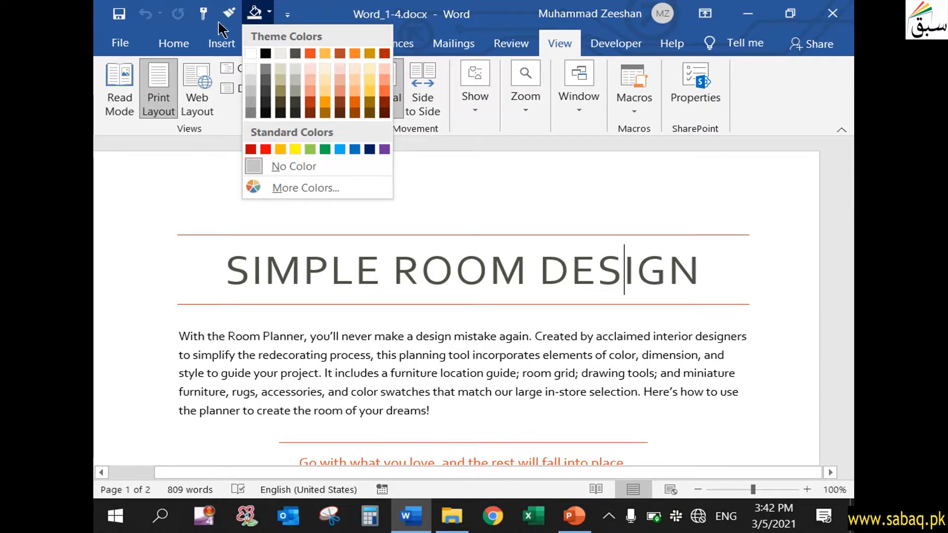
- Read Task 3 in the PowerPoint slide show and reopen Word's Quick Access Toolbar options with For Word_1-4.docx selected
left_click(567, 520)
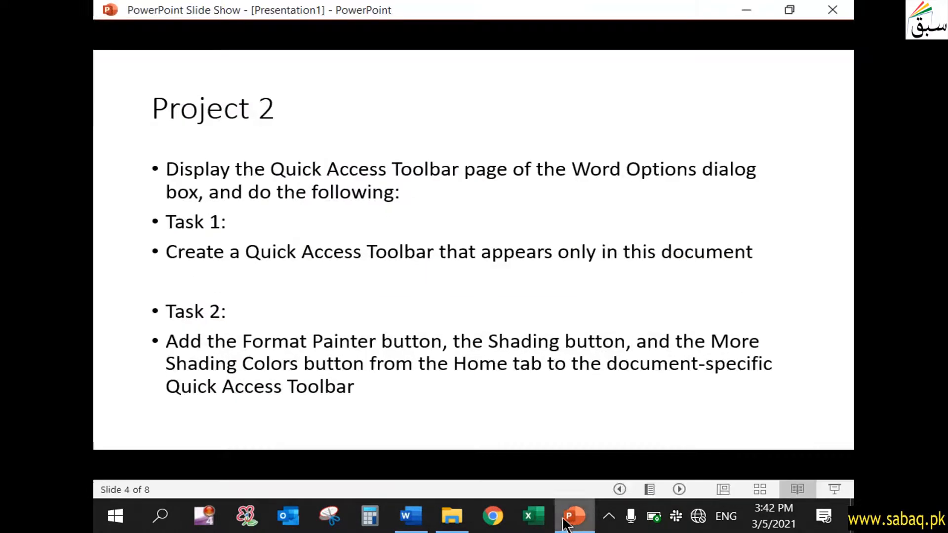
left_click(504, 421)
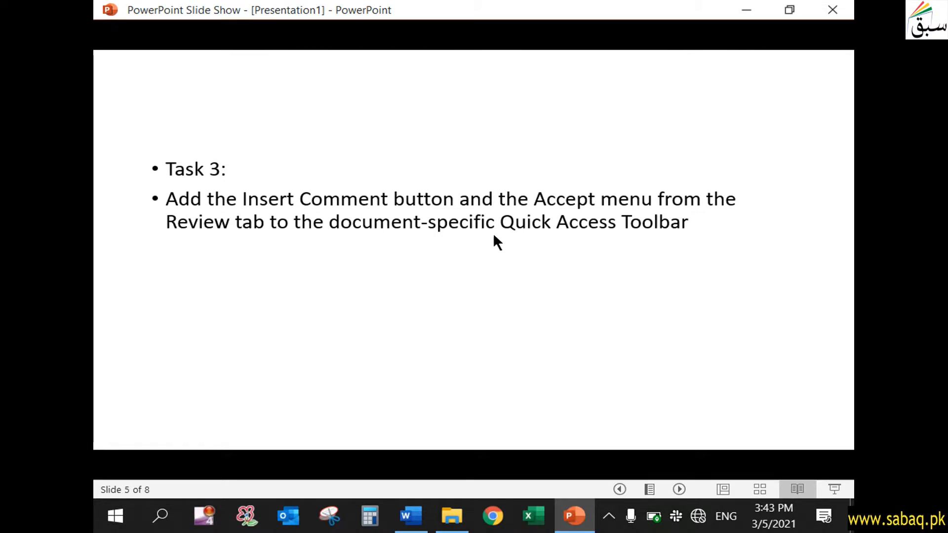
left_click(571, 519)
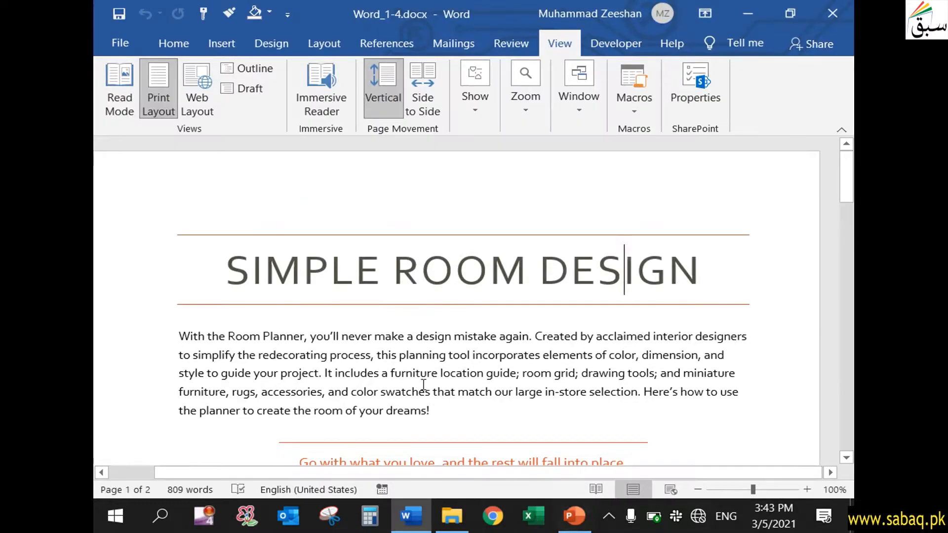
left_click(120, 43)
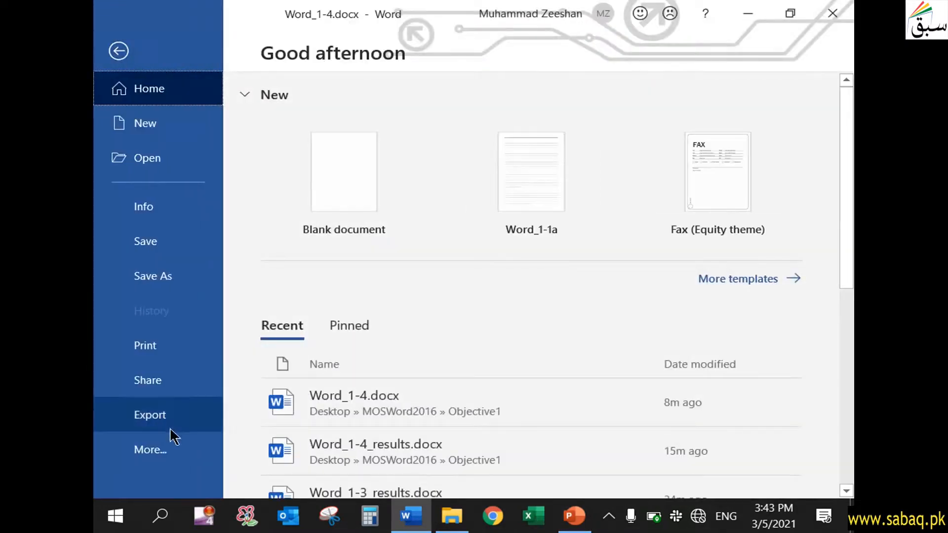
left_click(169, 453)
left_click(270, 447)
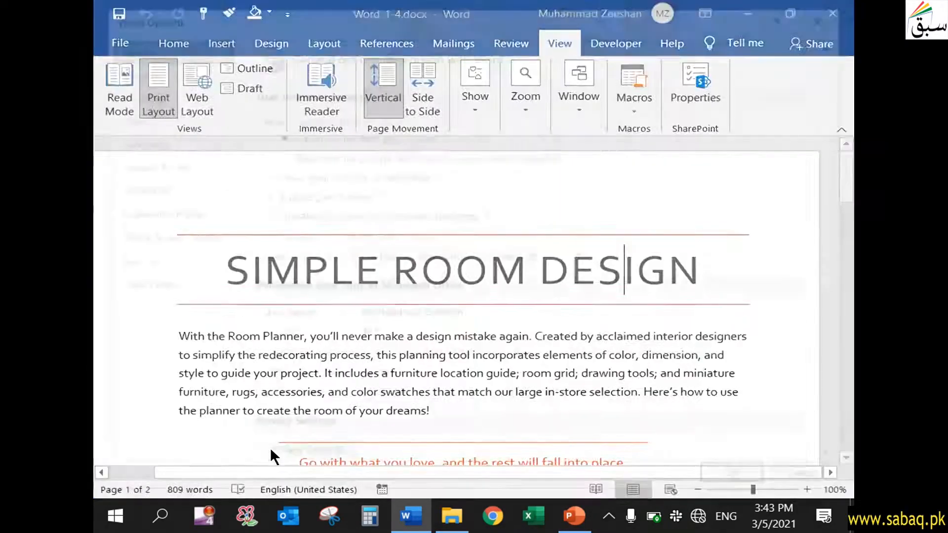
left_click(158, 236)
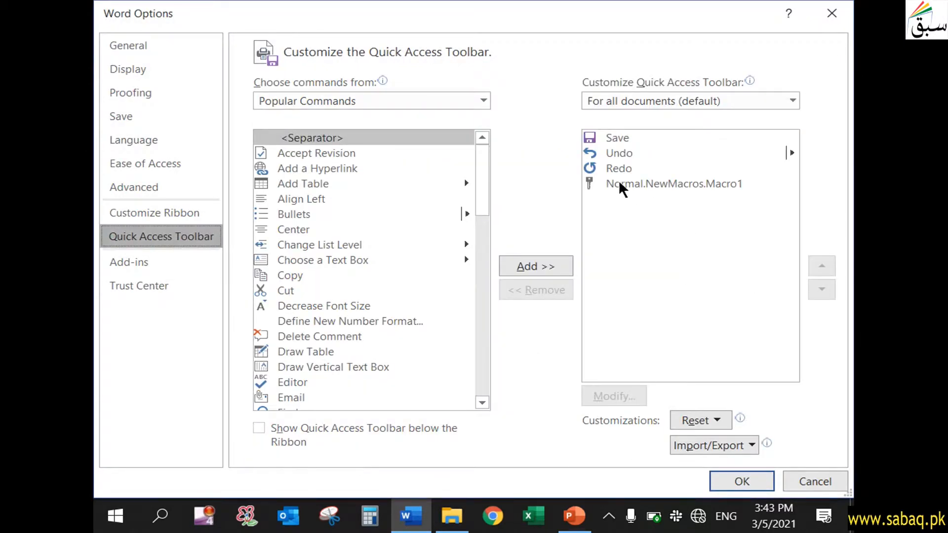
left_click(792, 100)
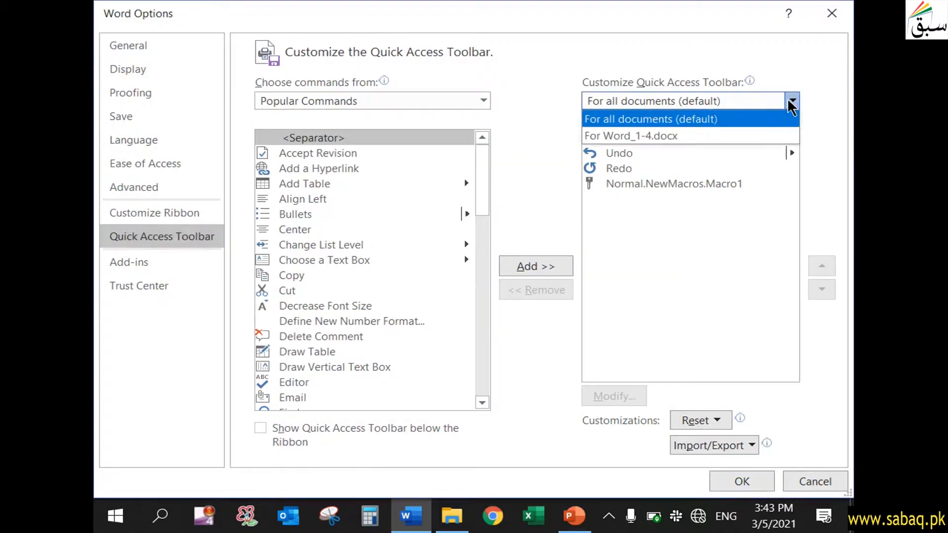
left_click(750, 137)
left_click(701, 140)
left_click(656, 154)
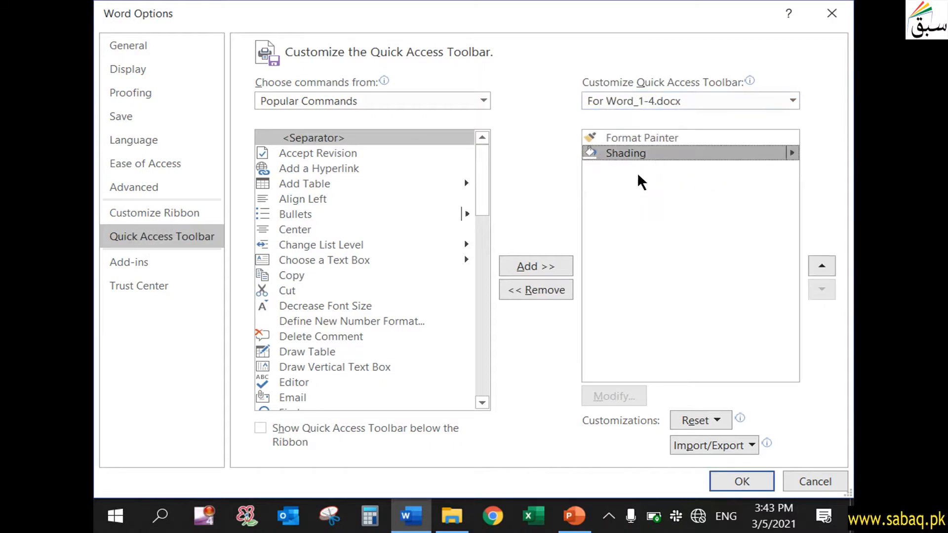
- Recheck Task 3 in the PowerPoint slide show and add Comments from the Review Tab commands to the Word_1-4.docx Quick Access Toolbar
left_click(569, 518)
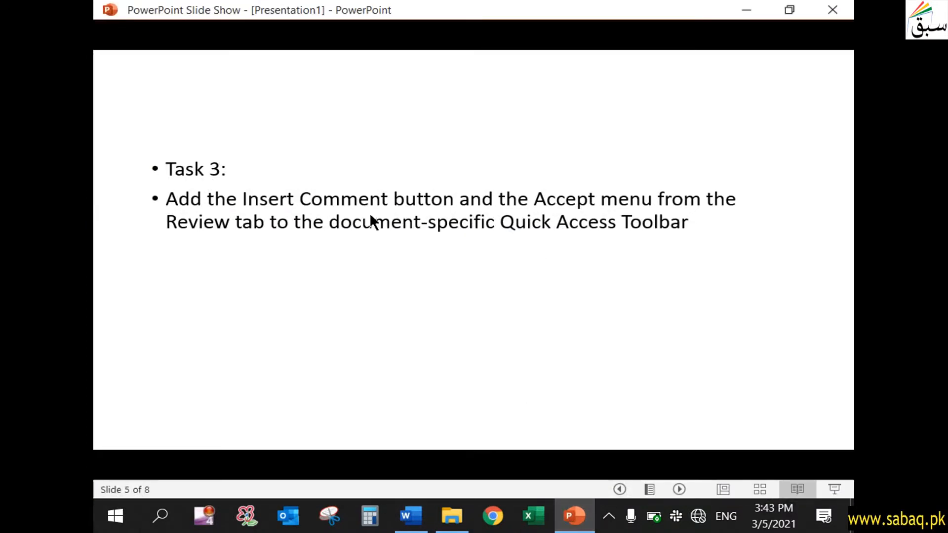
left_click(565, 518)
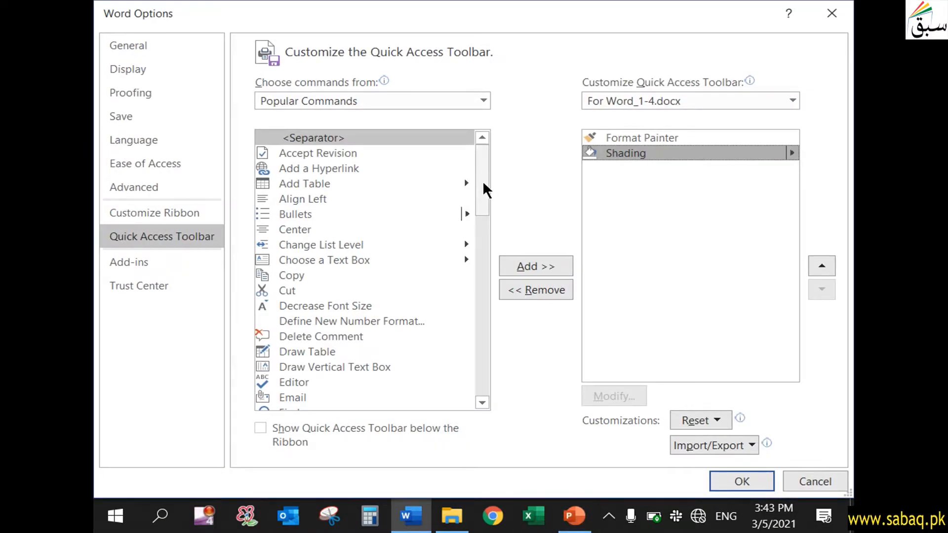
left_click(576, 519)
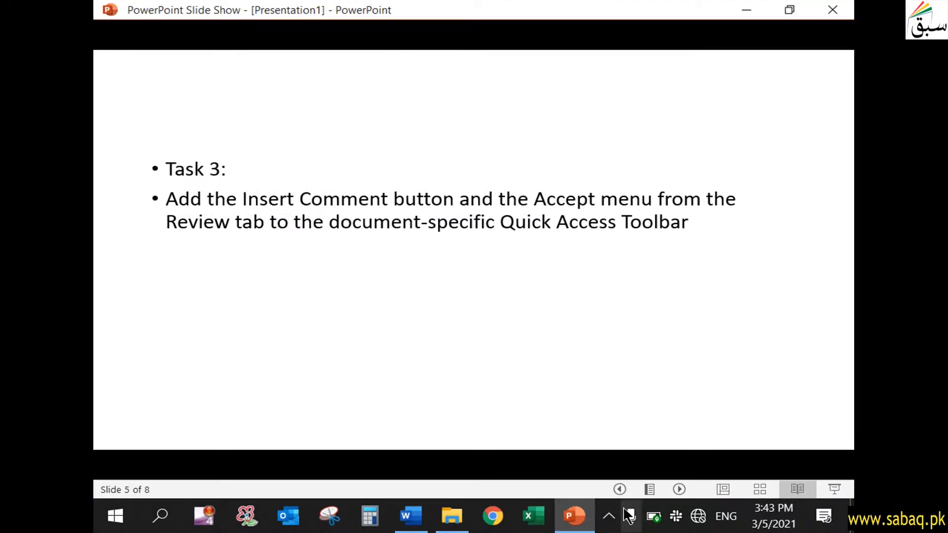
left_click(574, 516)
left_click(484, 102)
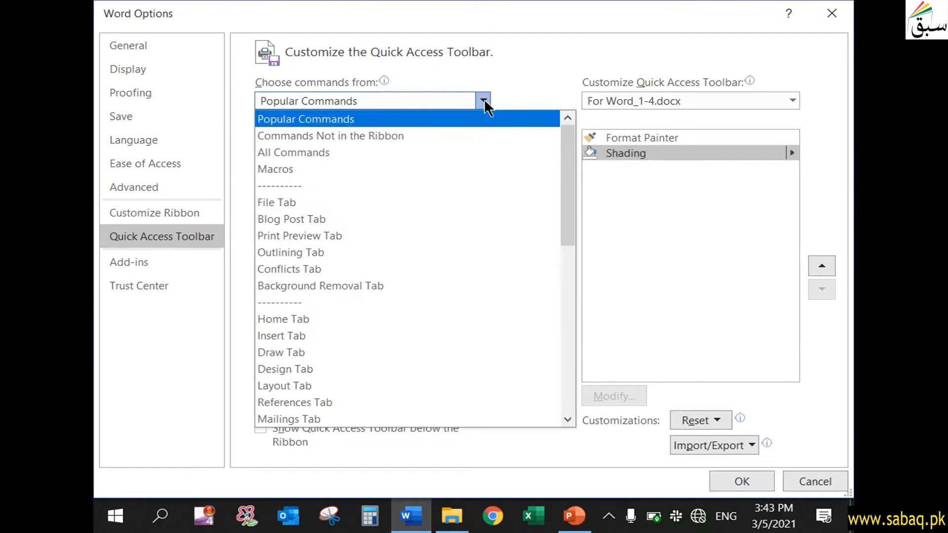
scroll(364, 400, "down", 1)
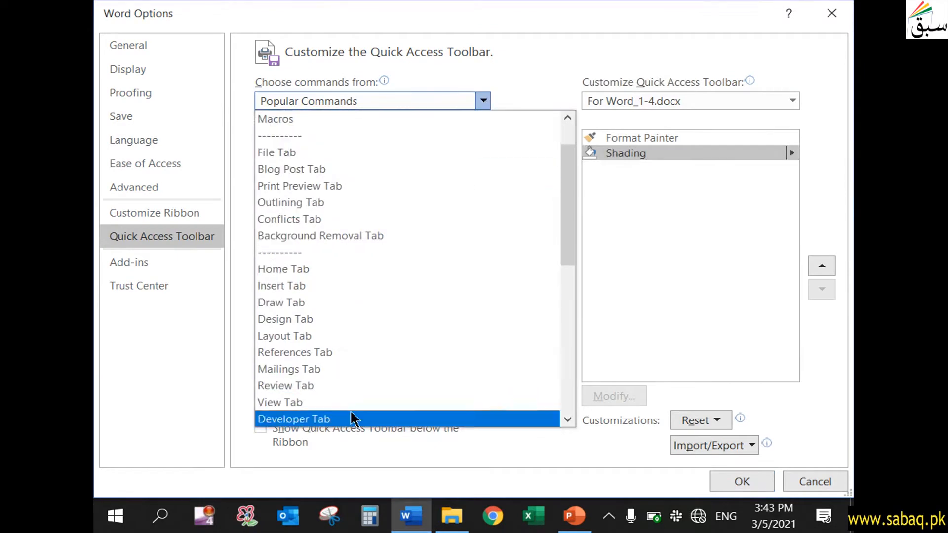
left_click(323, 386)
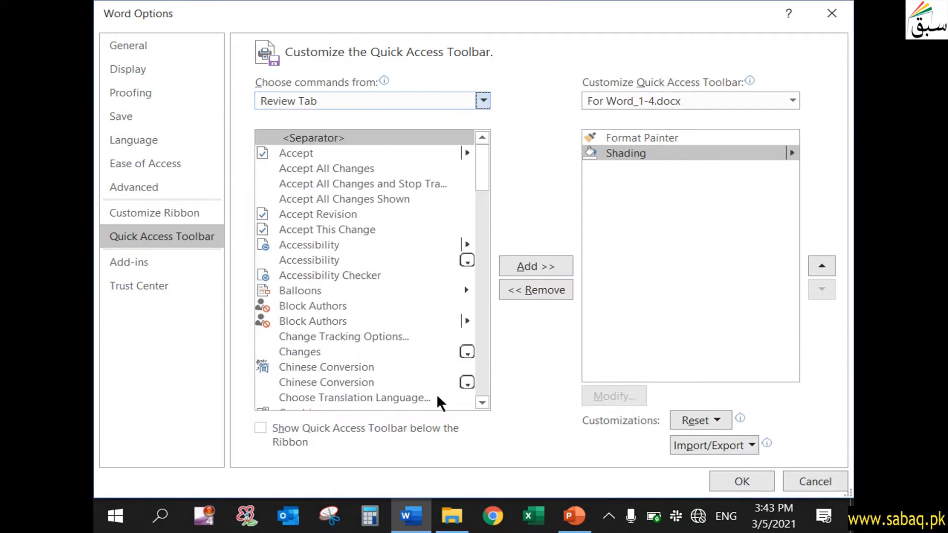
scroll(484, 399, "down", 2)
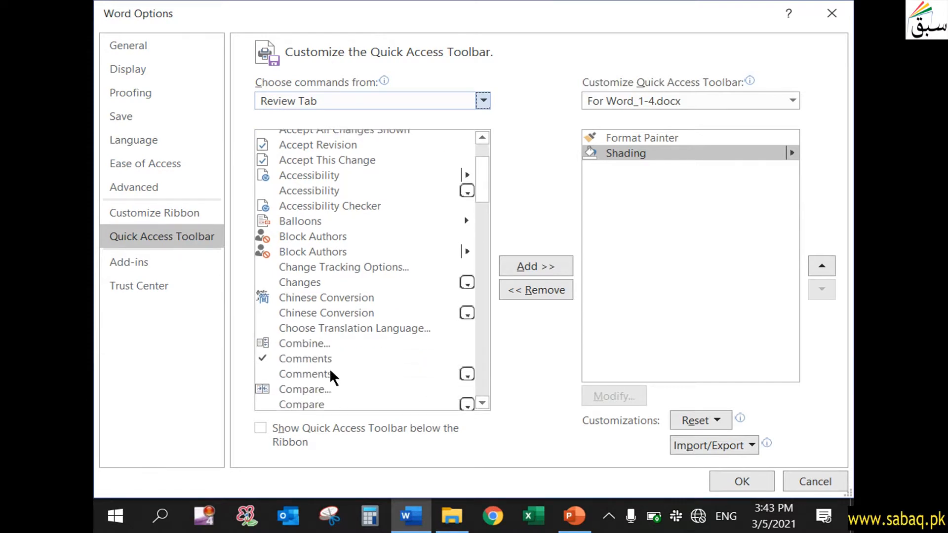
left_click(325, 360)
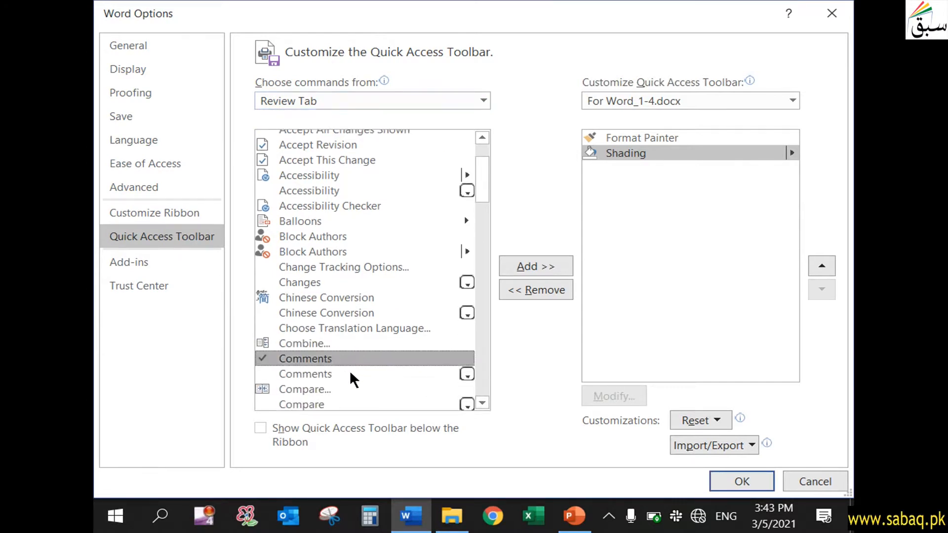
left_click(537, 265)
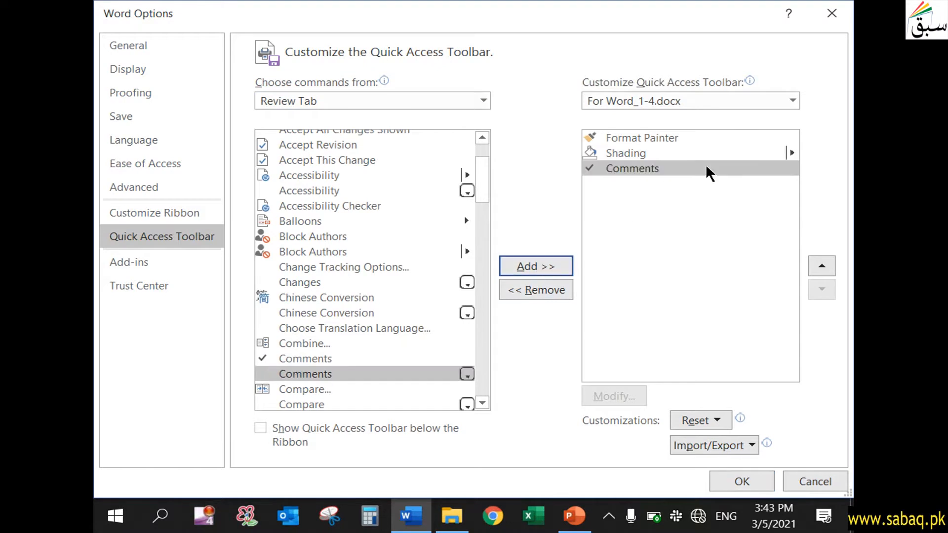
- Add the Accept menu from the Review Tab commands to the Word_1-4.docx Quick Access Toolbar
left_click(577, 515)
scroll(479, 161, "up", 2)
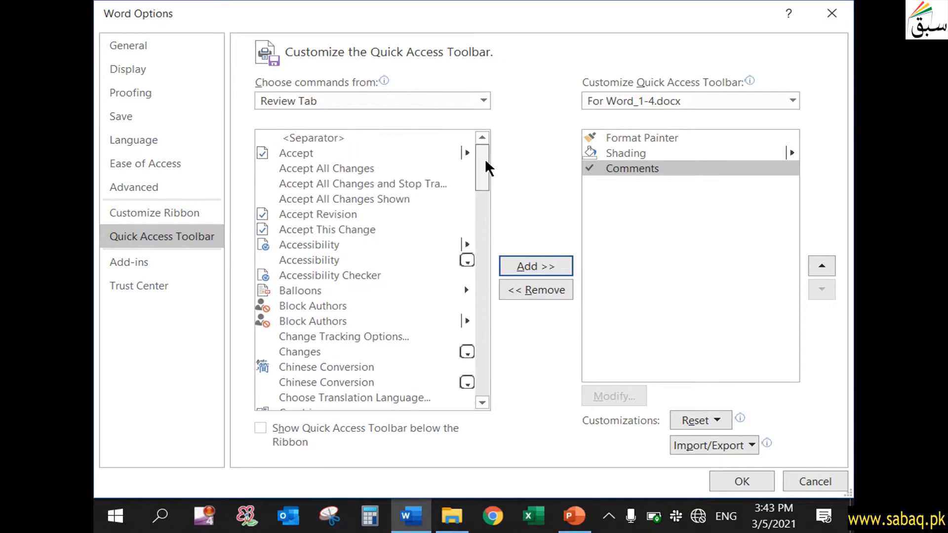
left_click(419, 154)
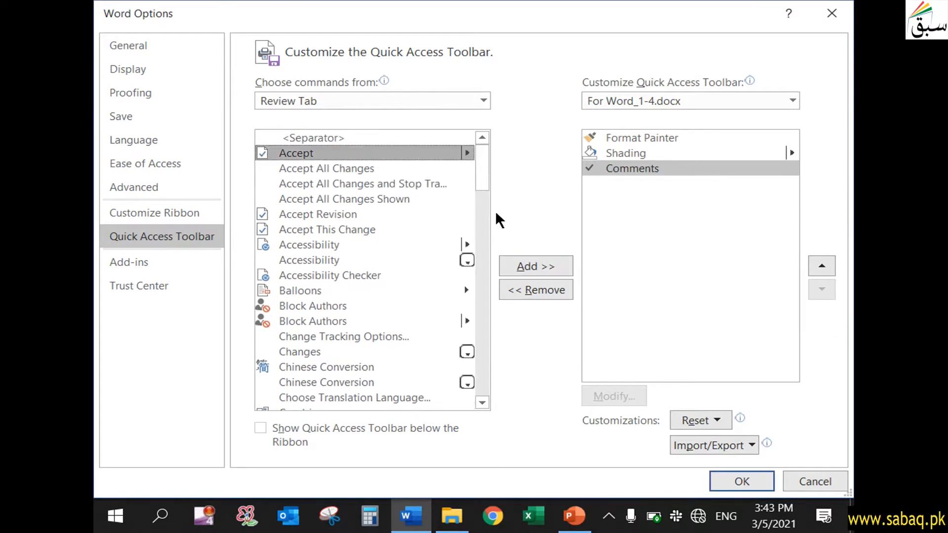
left_click(530, 267)
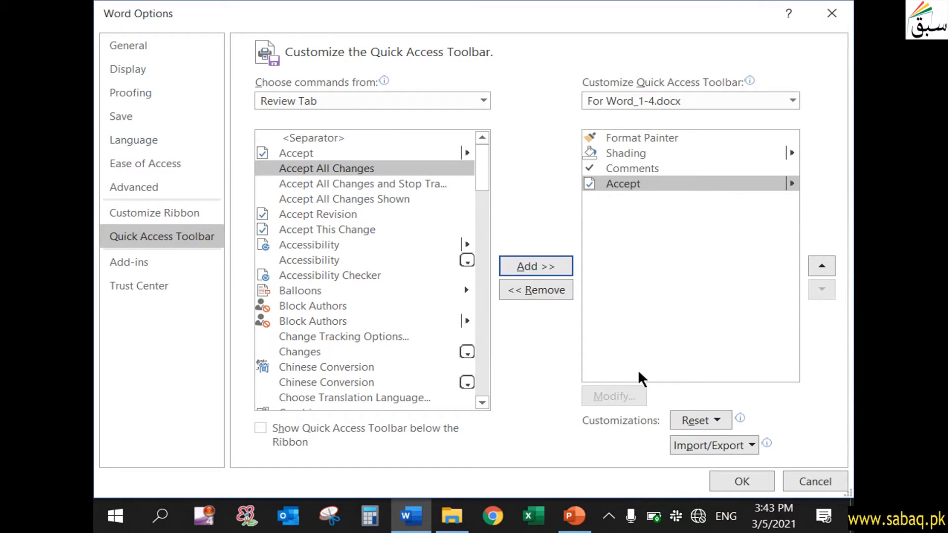
- Reveal and read Task 4 in the PowerPoint slide show, then return to Word's Quick Access Toolbar options
left_click(578, 515)
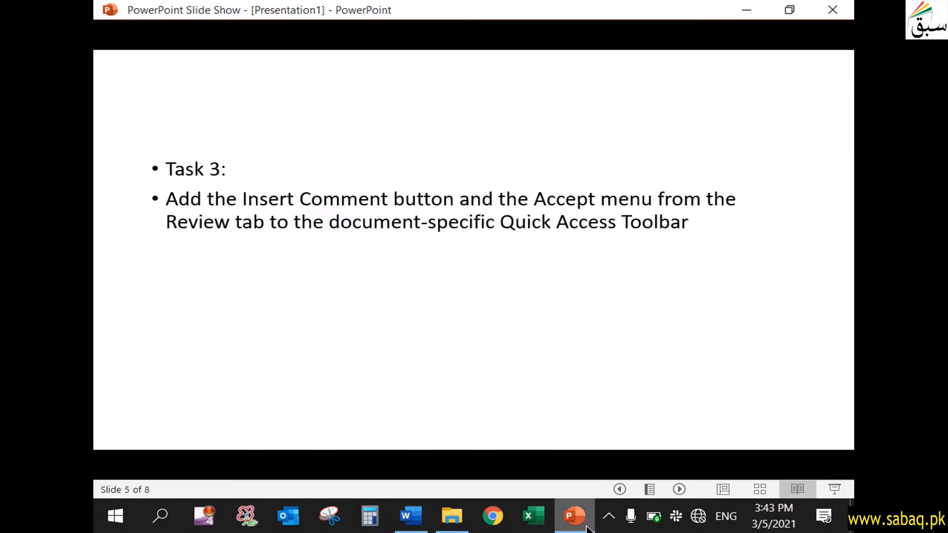
left_click(351, 179)
left_click(351, 179)
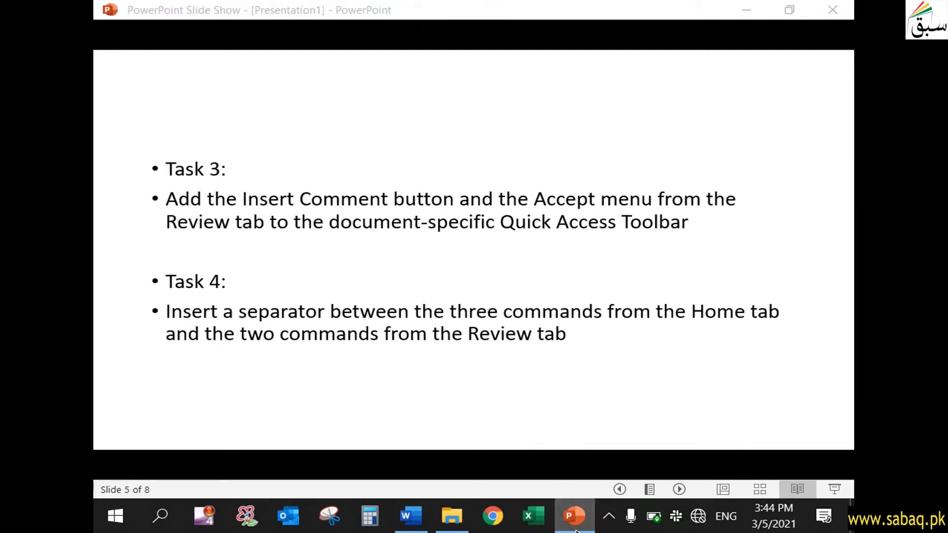
key("alt+Tab")
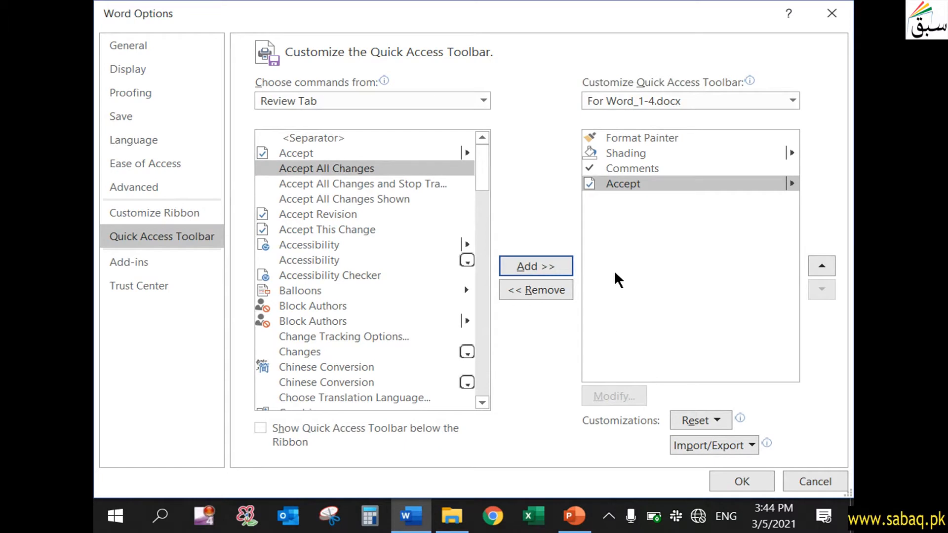
- Reorder the Word_1-4.docx toolbar commands to Format Painter, Shading, Accept, Comments
left_click(660, 156)
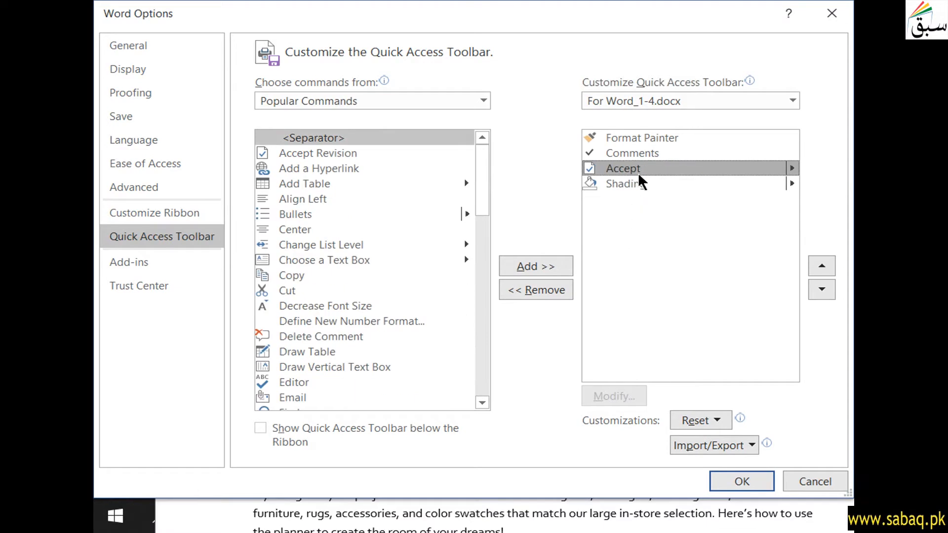
left_click(644, 183)
left_click(650, 171)
left_click(659, 153)
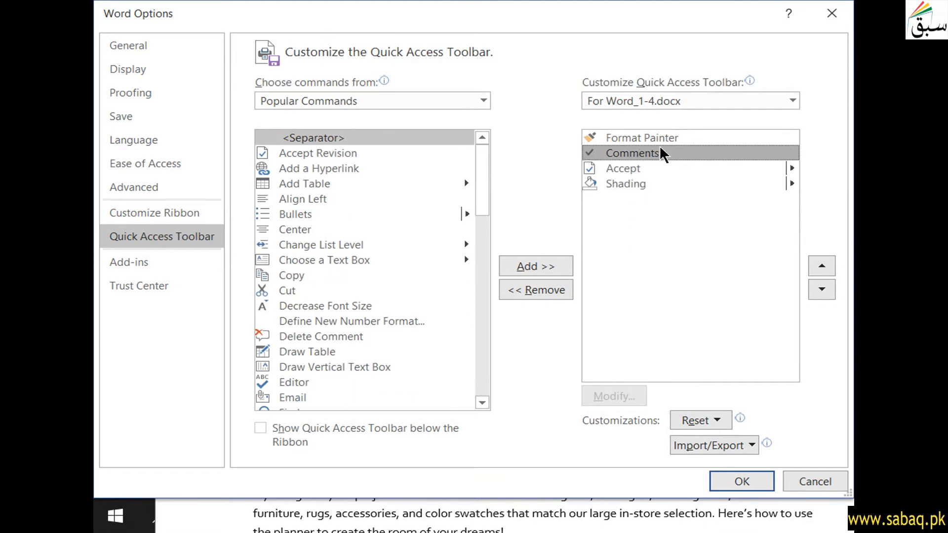
left_click(822, 290)
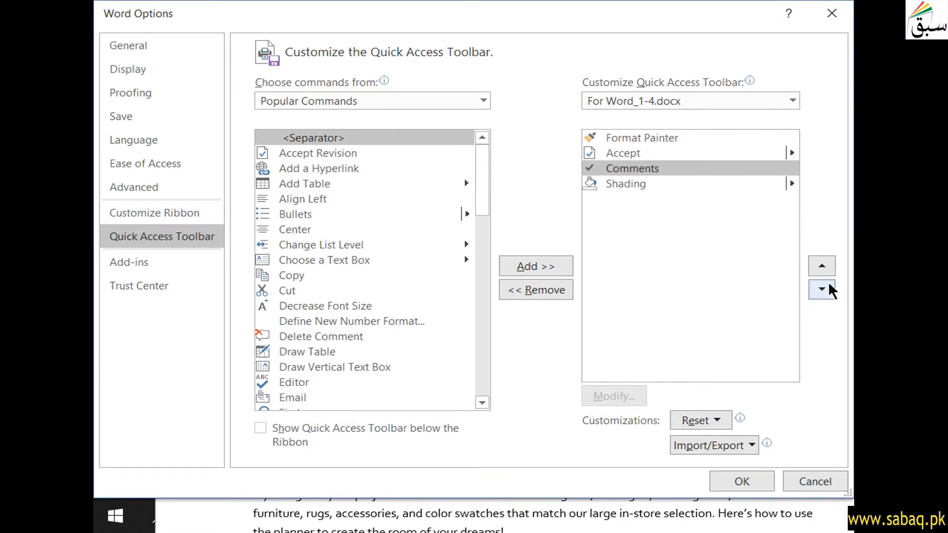
left_click(822, 289)
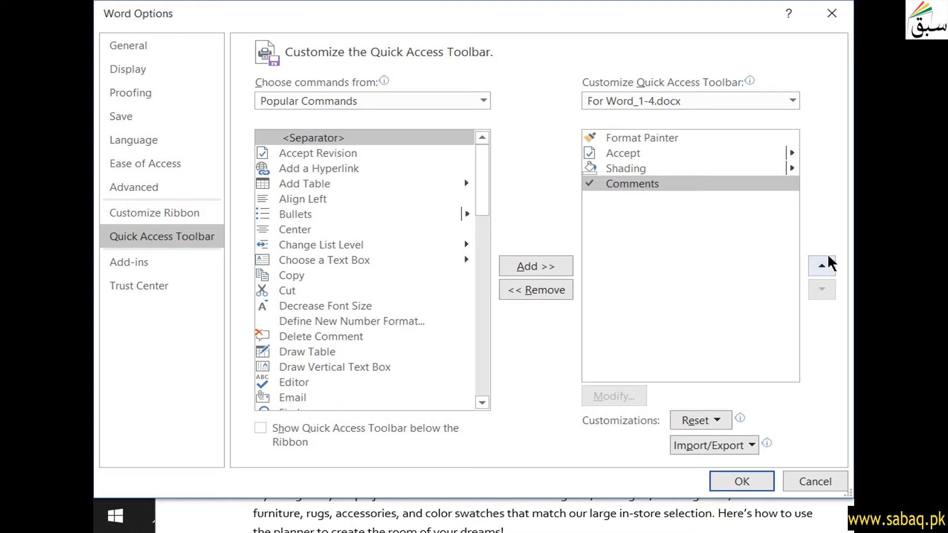
left_click(684, 170)
left_click(647, 140)
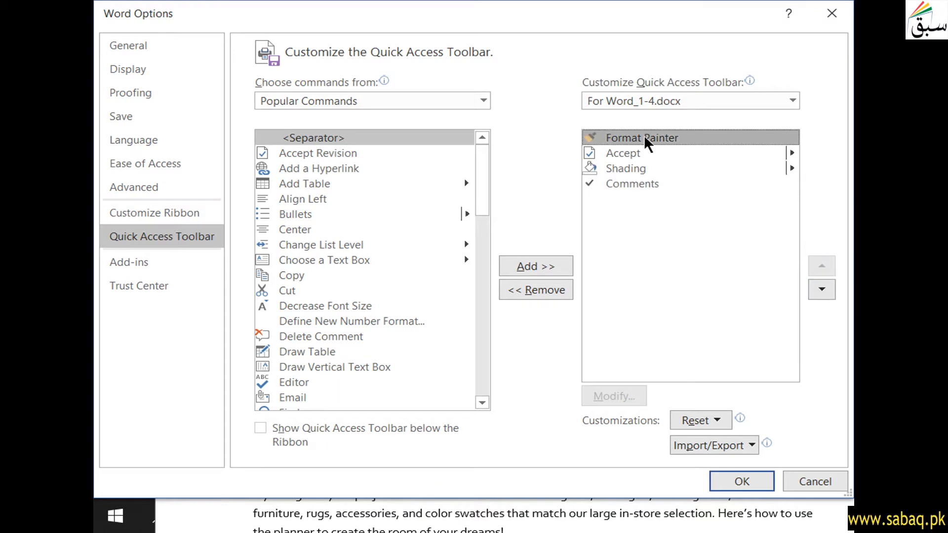
left_click(674, 169)
left_click(830, 265)
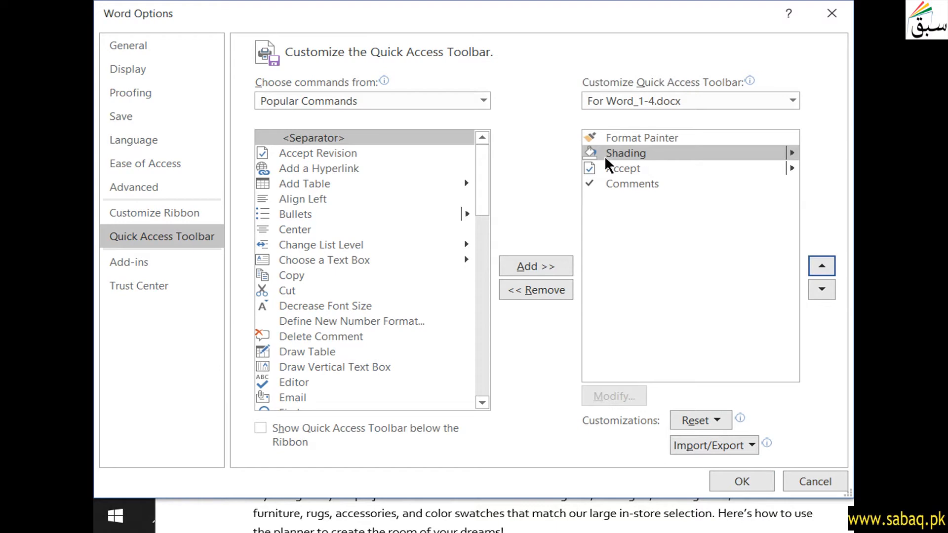
- Insert a separator between Shading and Accept, accept the options, and maximize the document window
left_click(639, 171)
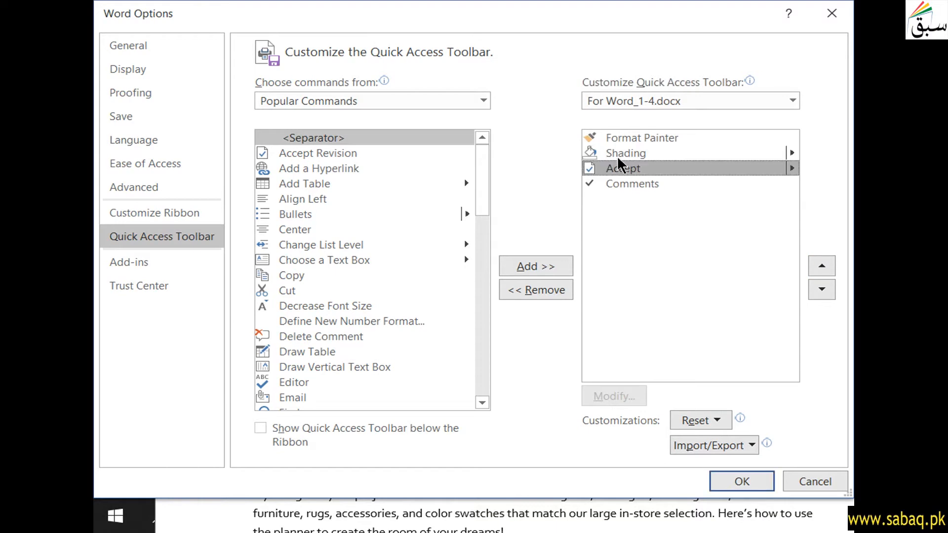
left_click(622, 157)
left_click(625, 170)
left_click(613, 154)
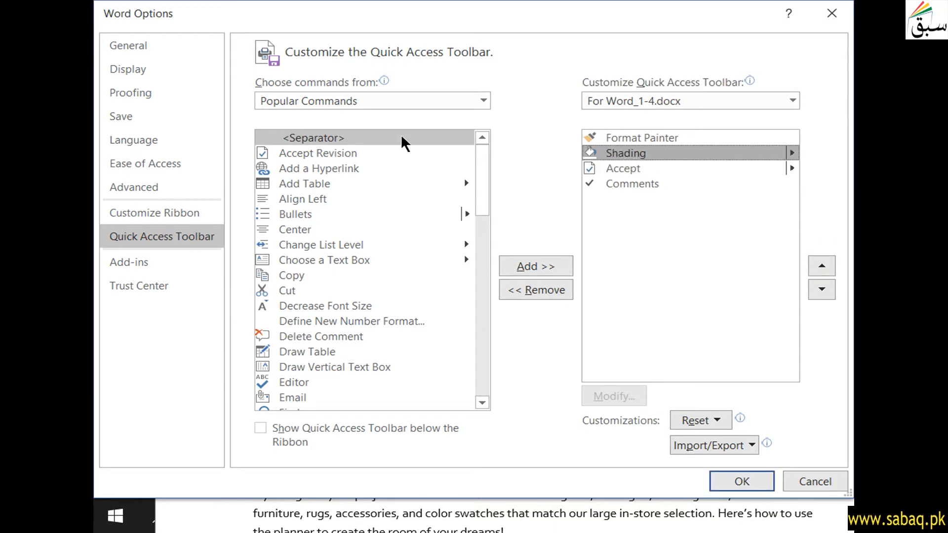
left_click(323, 142)
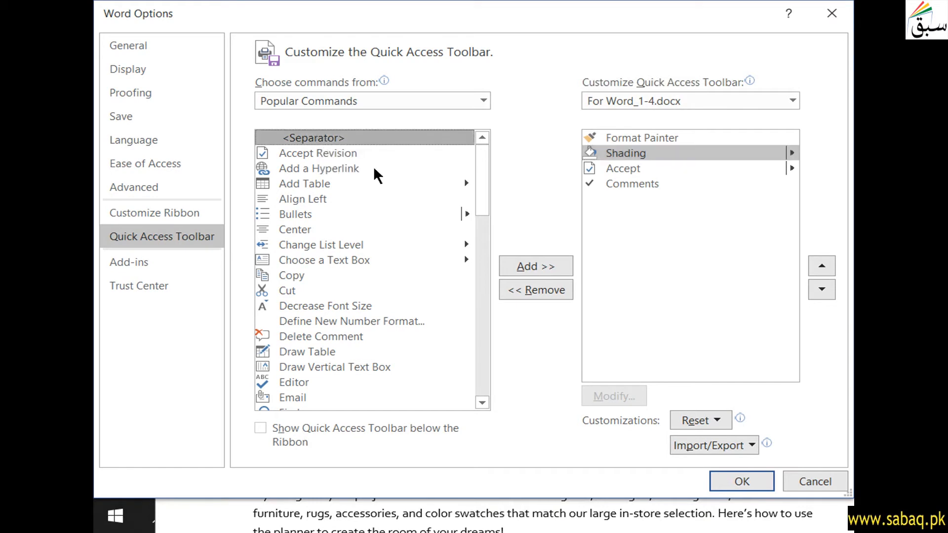
left_click(535, 268)
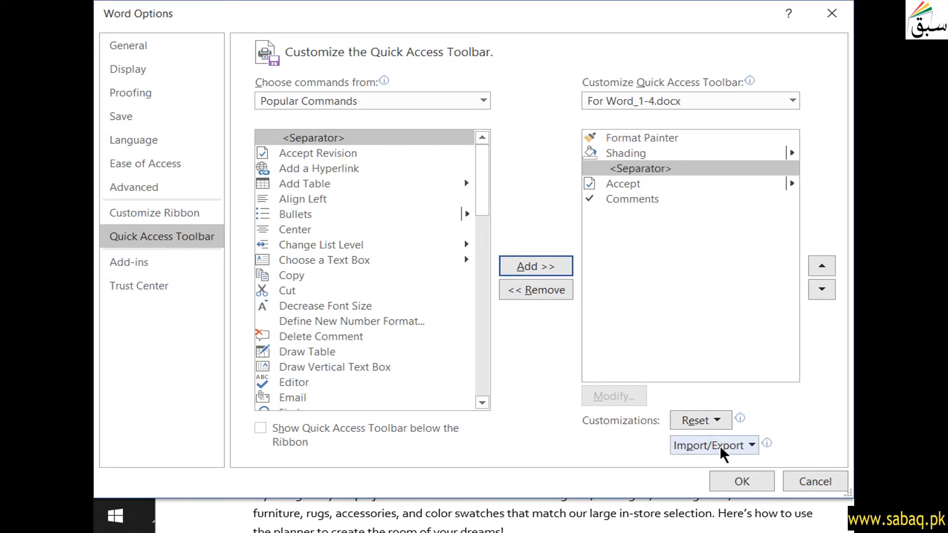
left_click(766, 483)
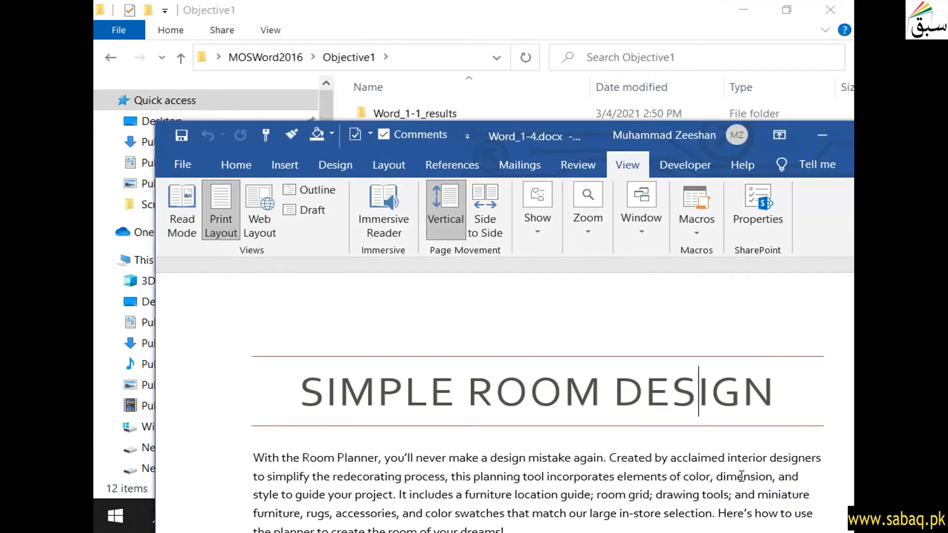
double_click(591, 134)
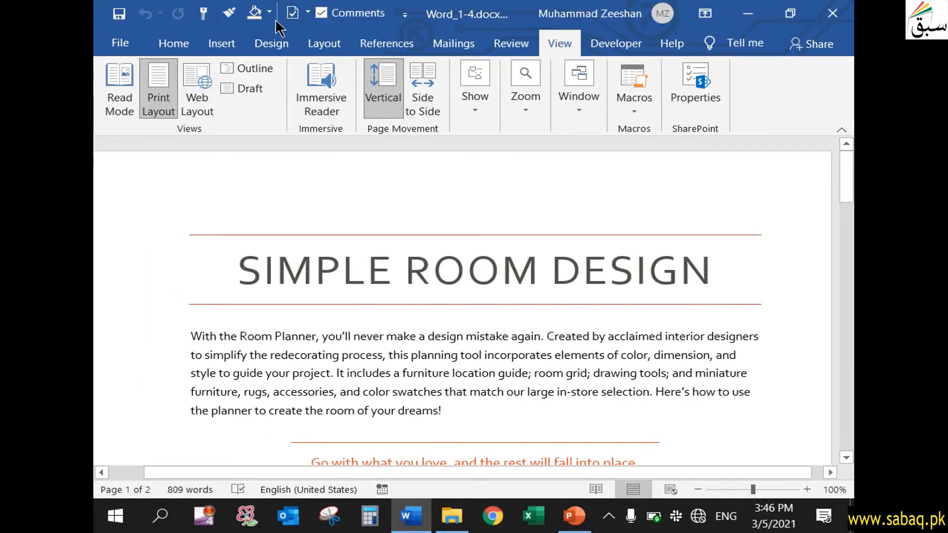
- Switch to the PowerPoint slide show and go back through the slides to the Section Exercise 1.4 title slide
left_click(574, 516)
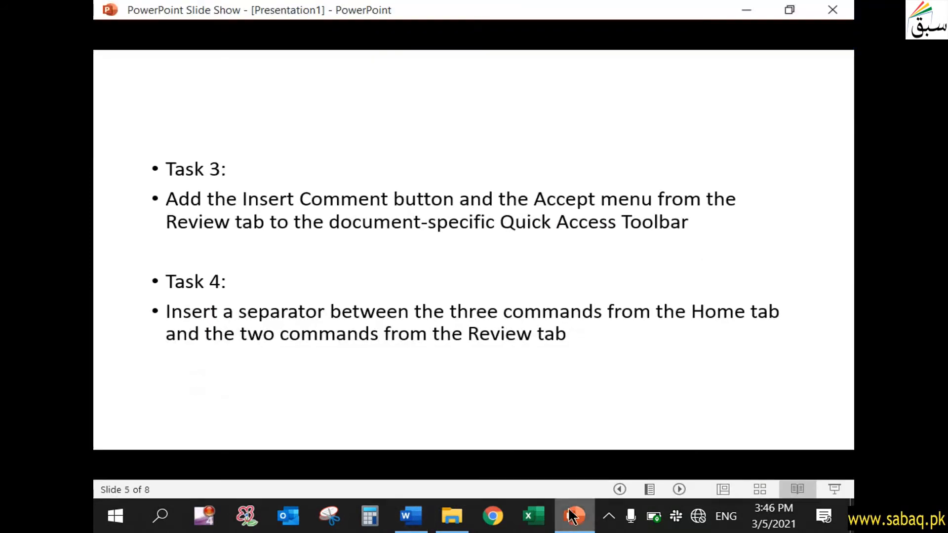
left_click(457, 401)
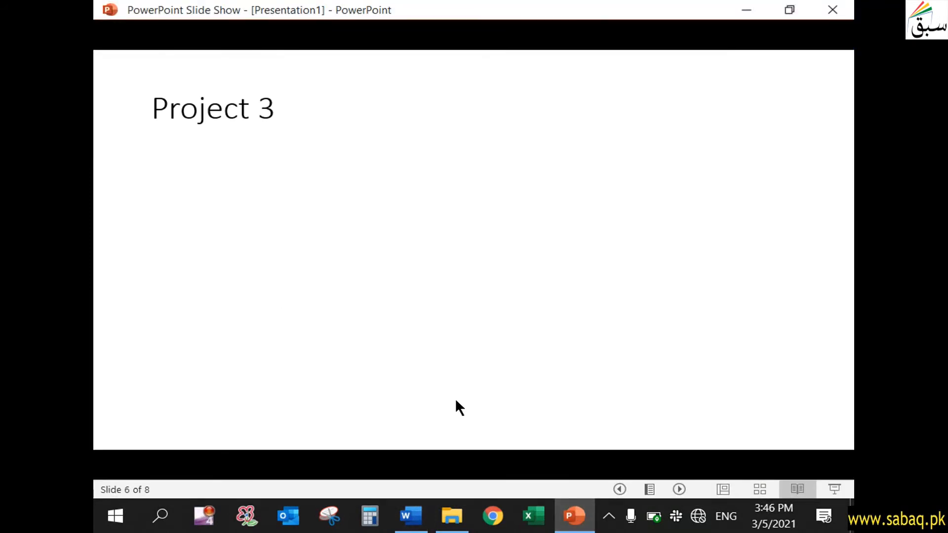
key("Left")
key("Left")
key("Left")
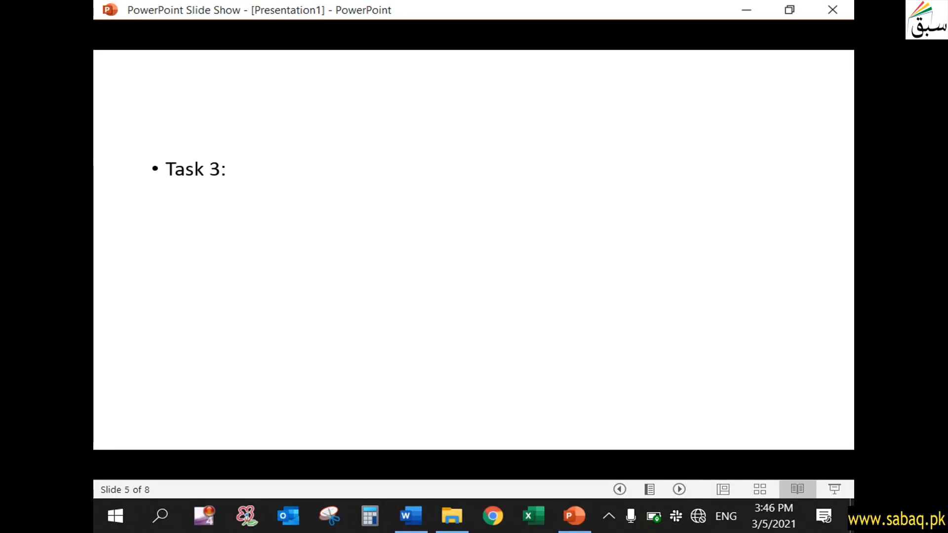
key("Left")
key("Left")
key("Left")
key("Left")
key("Left")
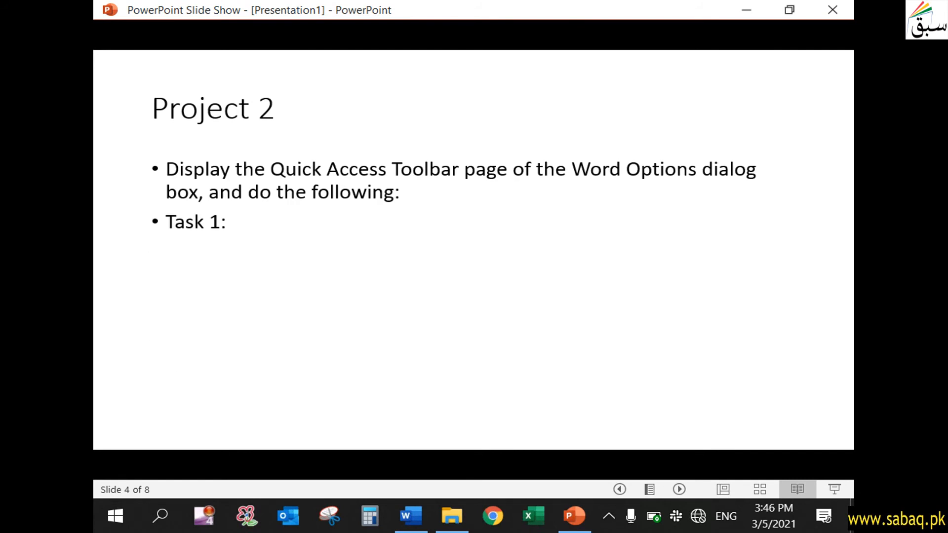
key("Left")
key("Left")
key("Left")
key("Left")
key("Left")
key("Left")
key("Left")
key("Left")
key("Left")
key("Left")
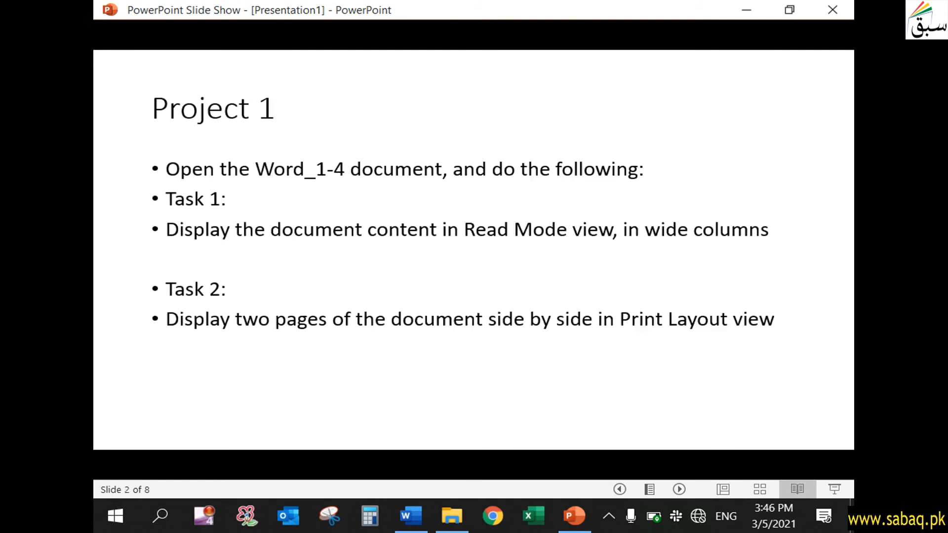
key("Left")
key("Left")
key("Left")
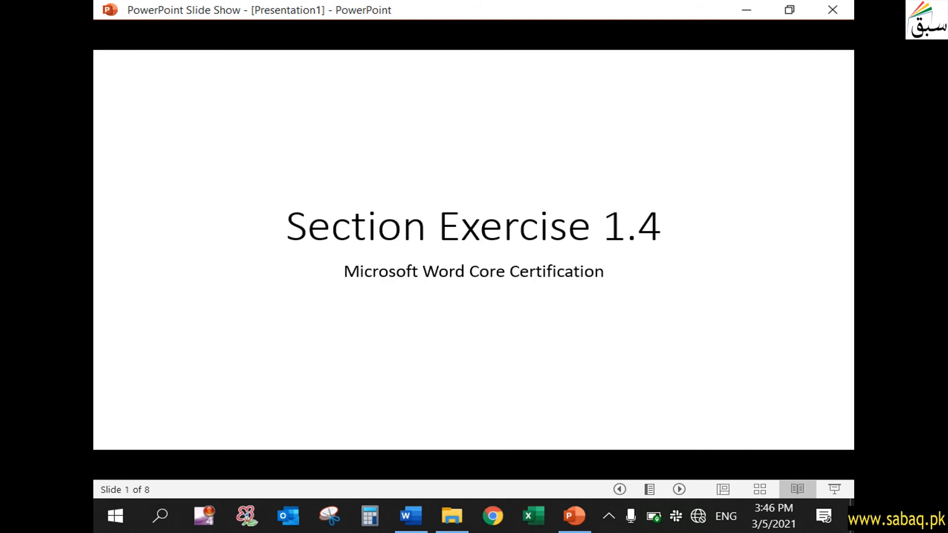